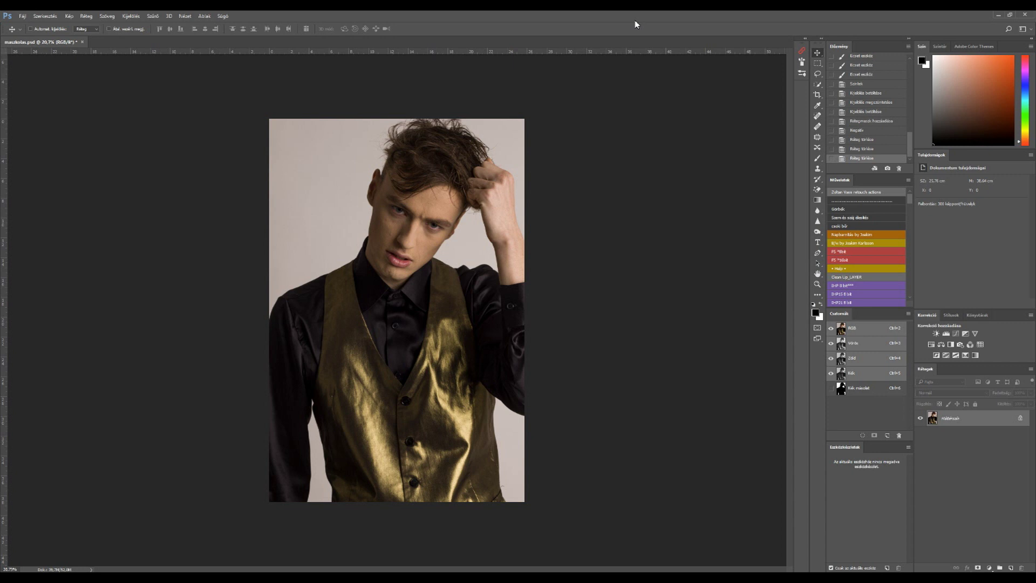
# Drag the portrait photo into Photoshop and fit it to the window height.
pyautogui.moveTo(634, 23); pyautogui.dragTo(438, 101)
pyautogui.hotkey('ctrl', '0')
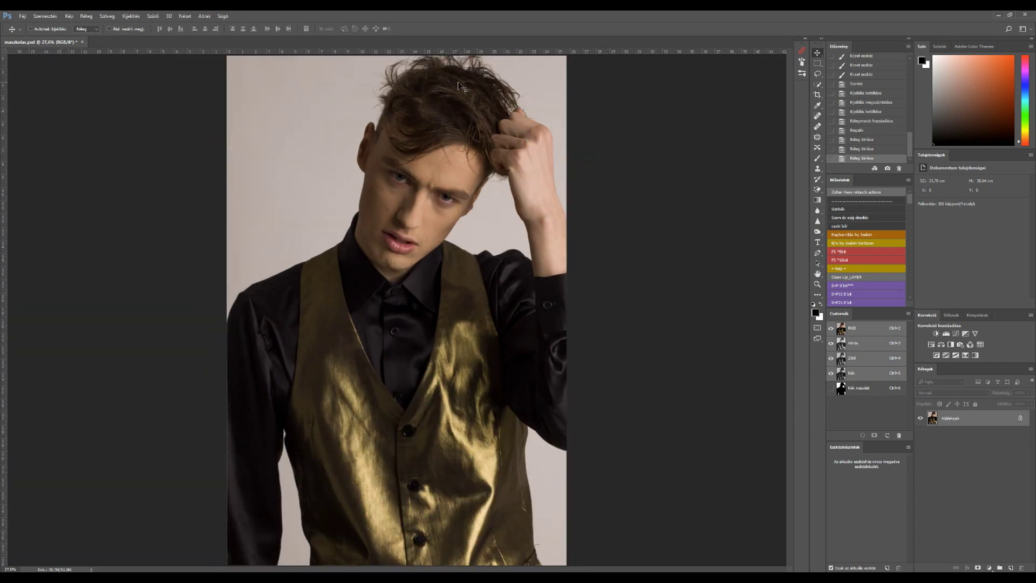
pyautogui.scroll(2, 446, 64)
pyautogui.scroll(1, 448, 65)
pyautogui.scroll(1, 448, 65)
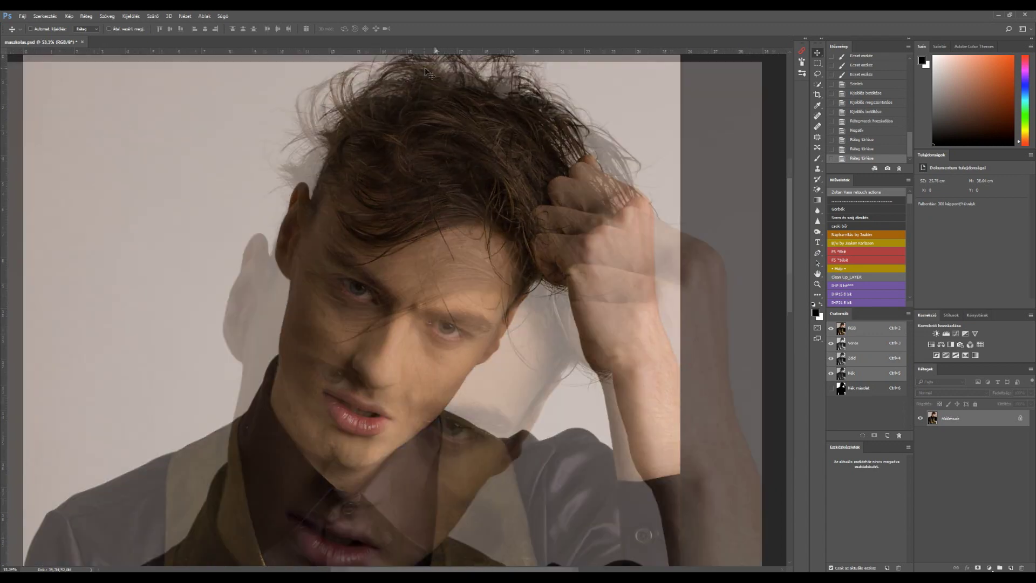
pyautogui.scroll(1, 429, 73)
pyautogui.scroll(2, 429, 76)
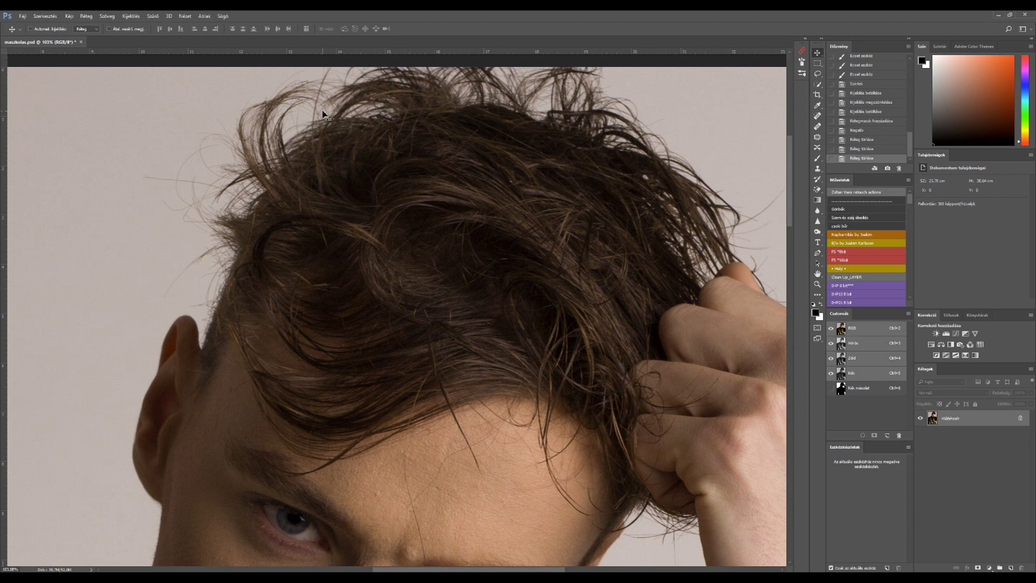
pyautogui.scroll(-2, 305, 89)
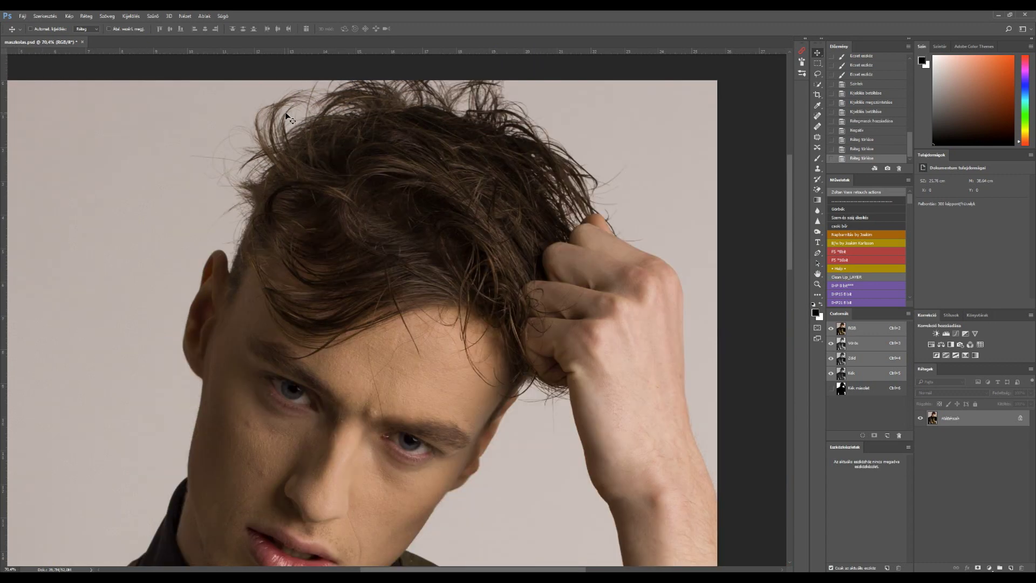
pyautogui.scroll(-2, 281, 141)
pyautogui.scroll(-2, 258, 158)
pyautogui.scroll(-1, 258, 157)
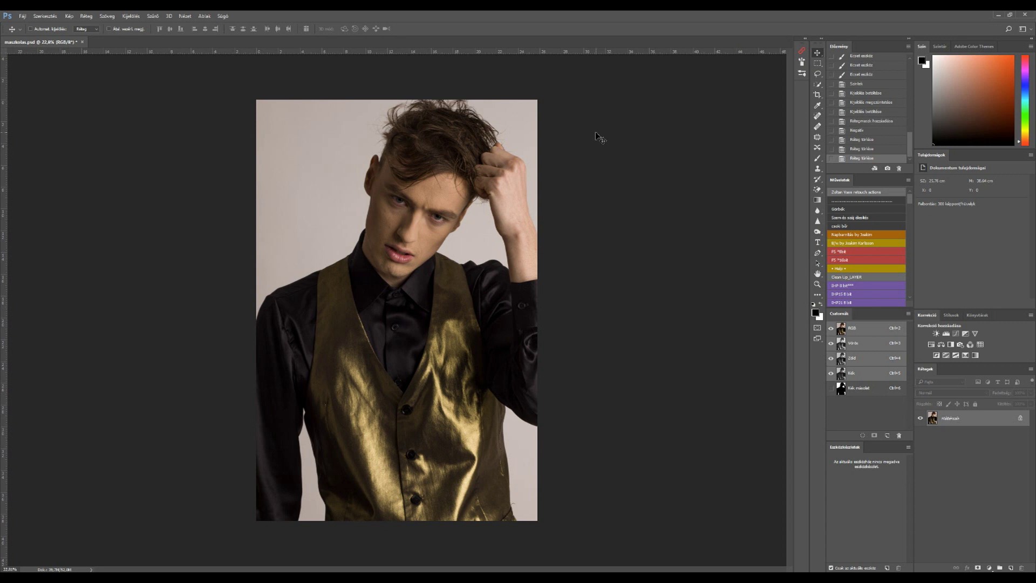
pyautogui.hotkey('ctrl', 'j')
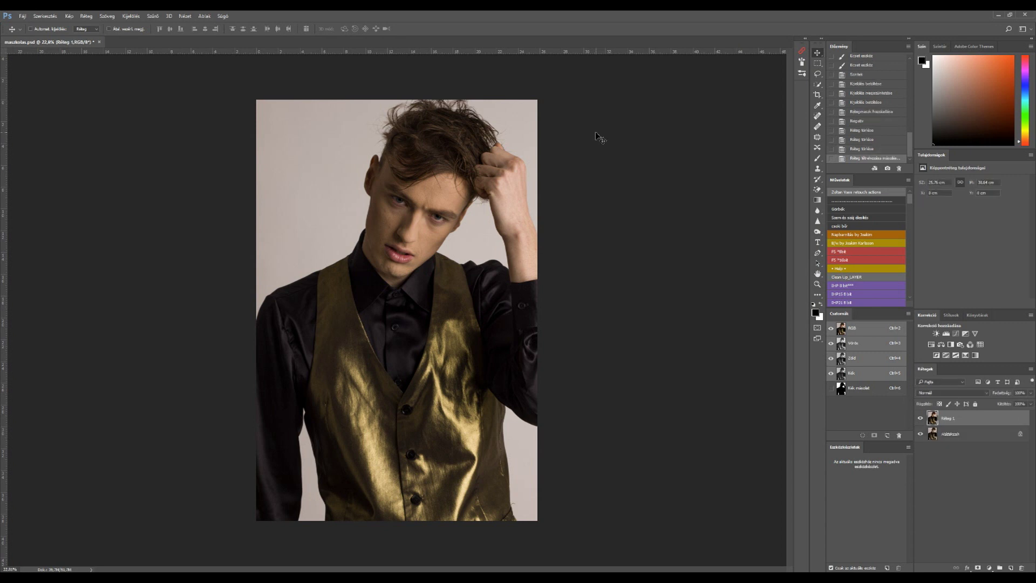
# Rename the duplicated photo layer 'korvág kép' and select the Háttérszín background layer.
pyautogui.doubleClick(950, 421)
pyautogui.write('kor')
pyautogui.write('vágandó')
pyautogui.write(' kép')
pyautogui.press('Return')
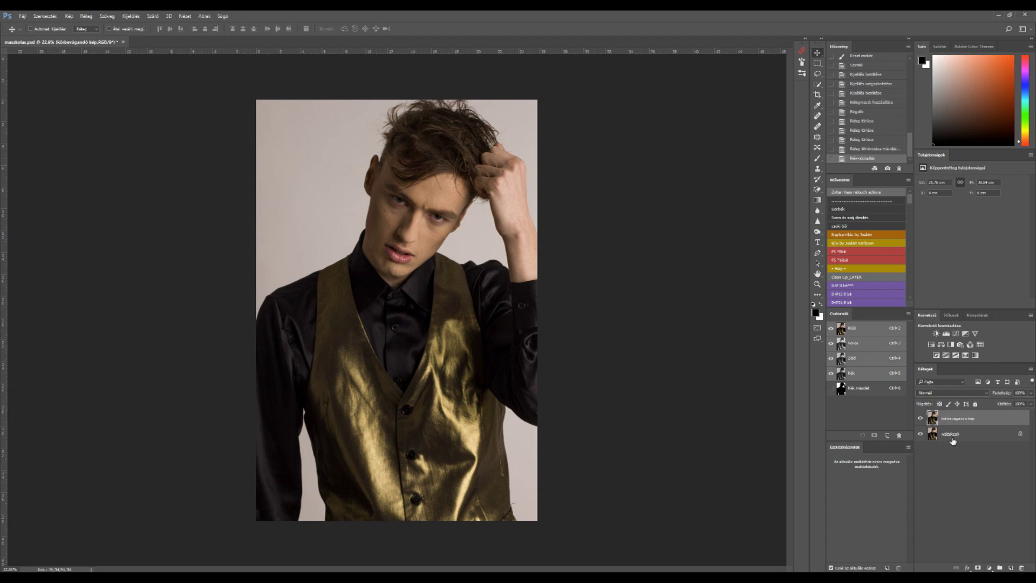
pyautogui.click(953, 436)
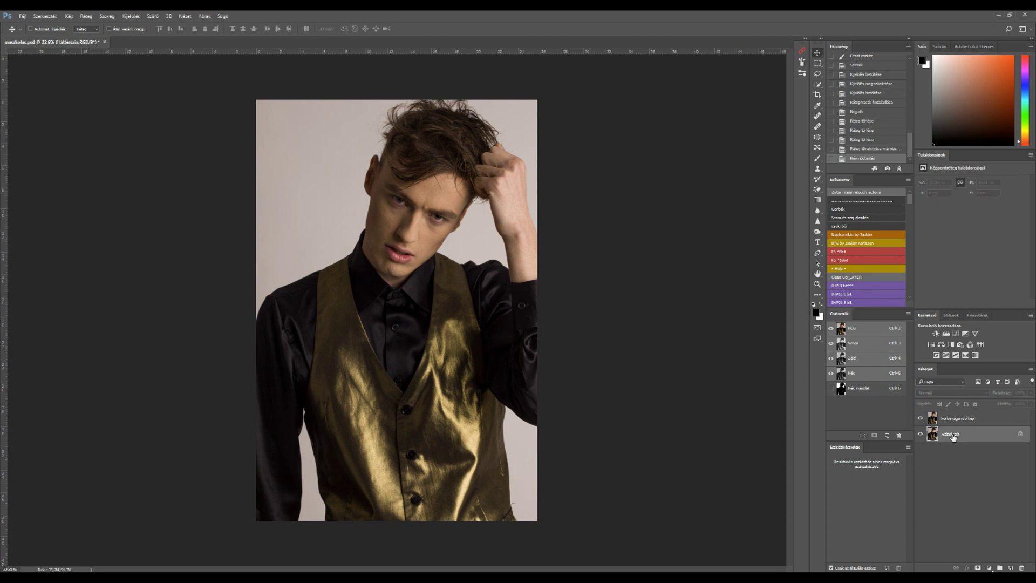
pyautogui.click(817, 296)
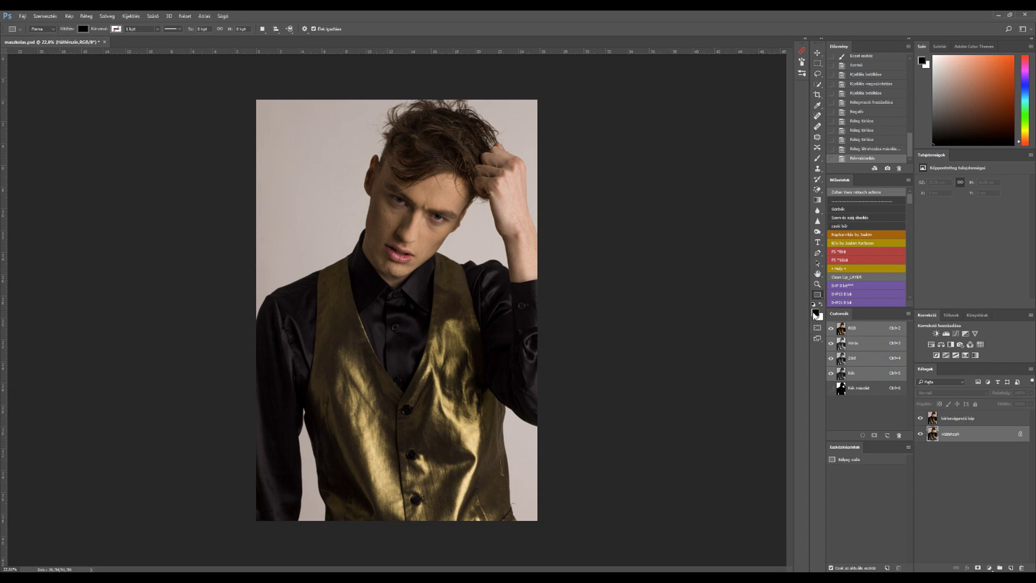
# Add a gradient fill layer using the navy-to-cyan Kékmásolat preset.
pyautogui.click(989, 568)
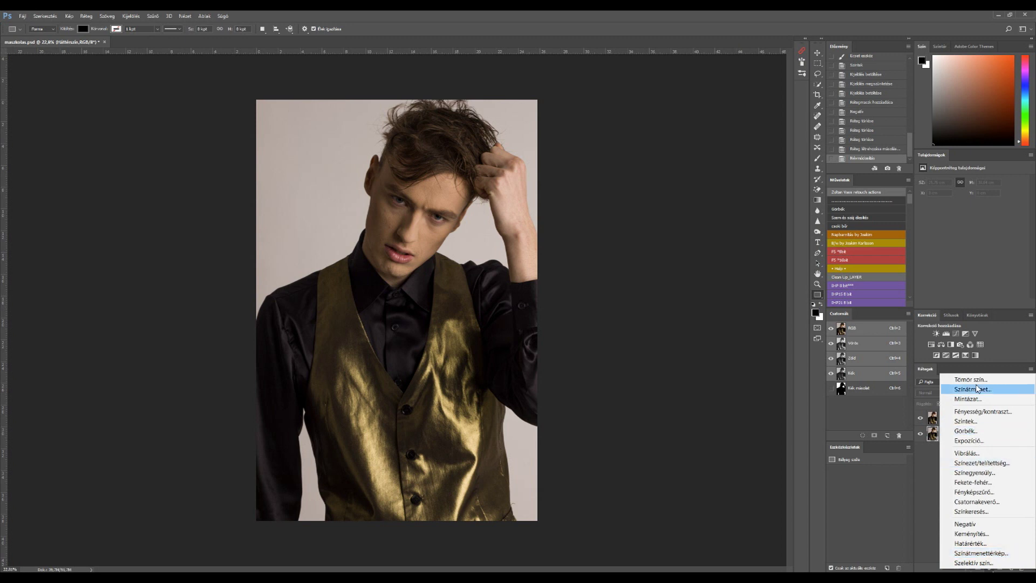
pyautogui.click(978, 389)
pyautogui.click(499, 182)
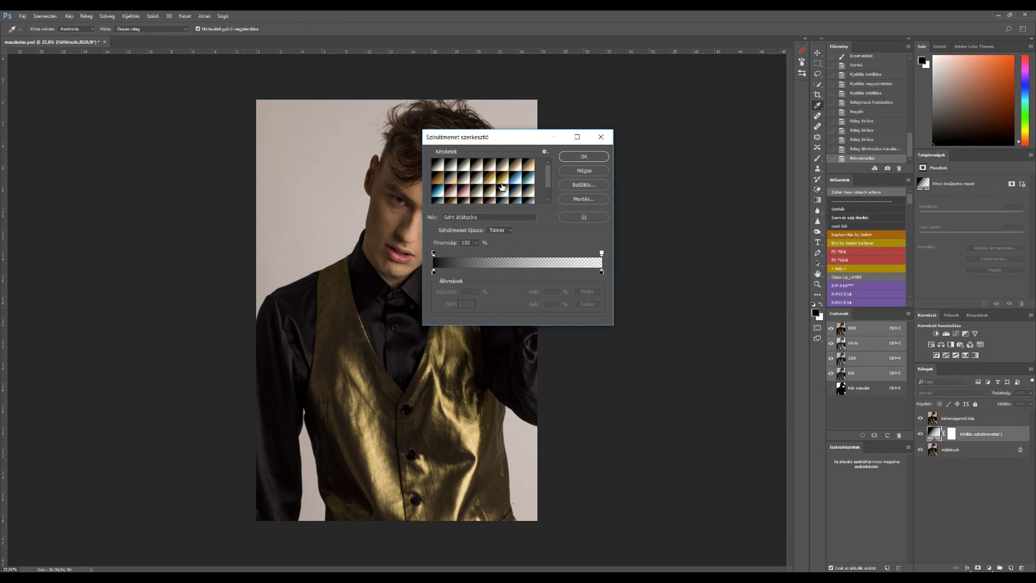
pyautogui.click(438, 195)
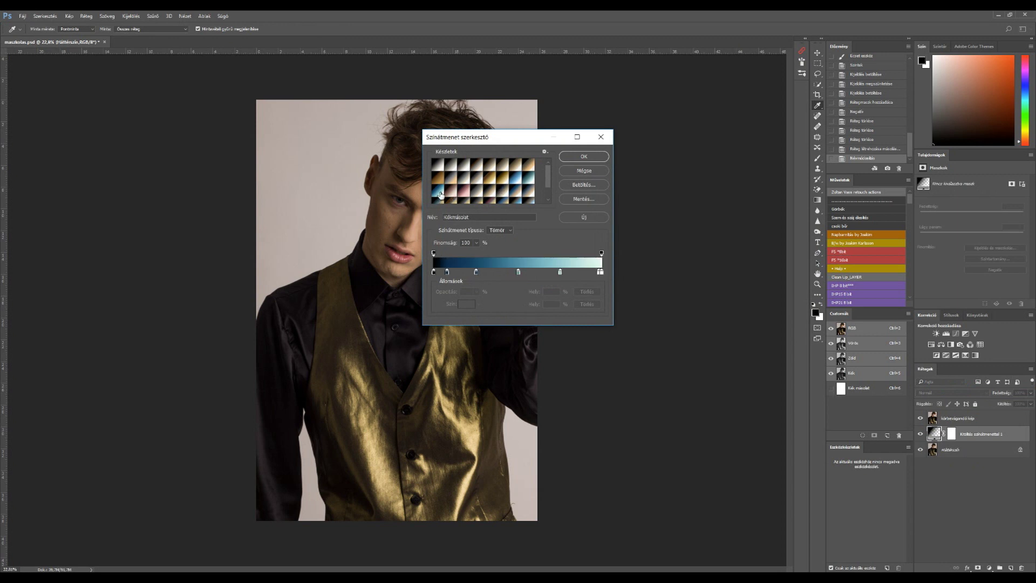
pyautogui.click(583, 155)
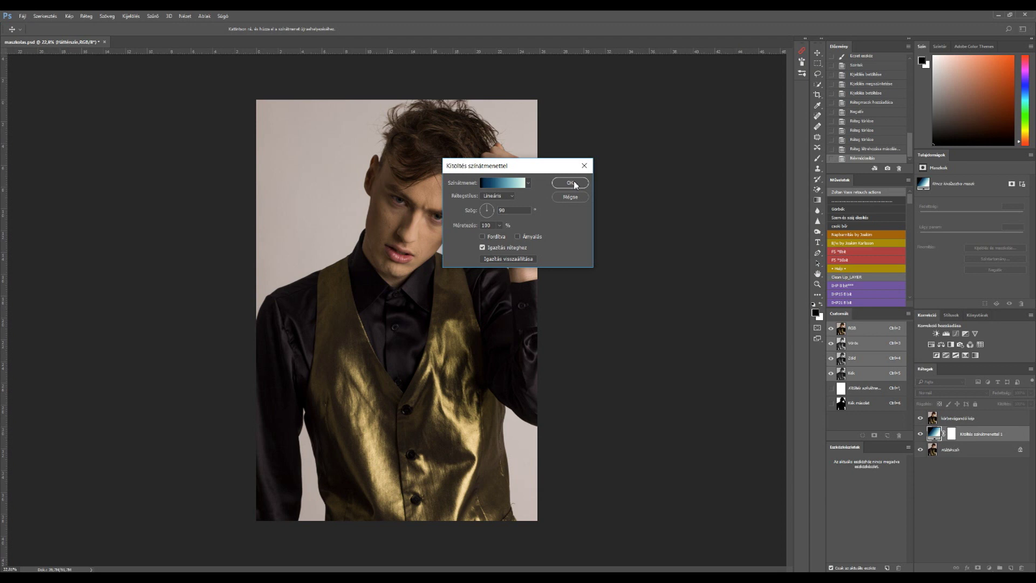
pyautogui.click(570, 184)
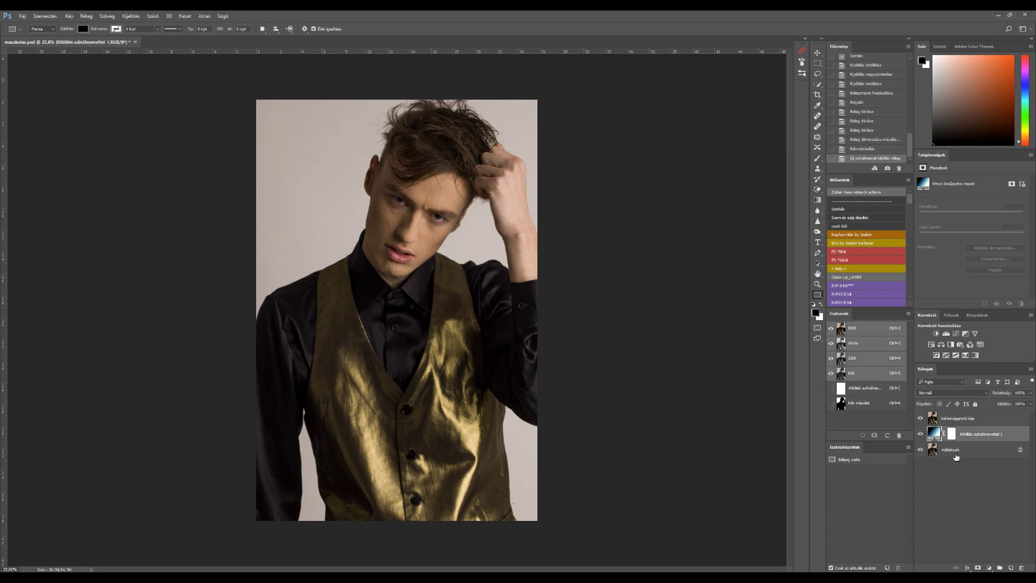
# Select the körbevágandó kép layer and view the blue channel on its own.
pyautogui.click(956, 456)
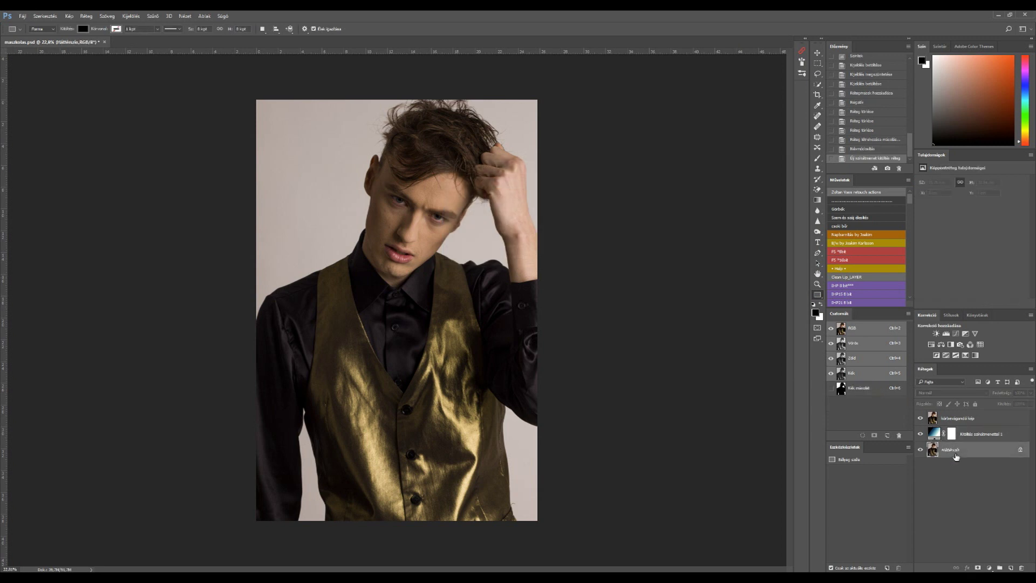
pyautogui.click(959, 419)
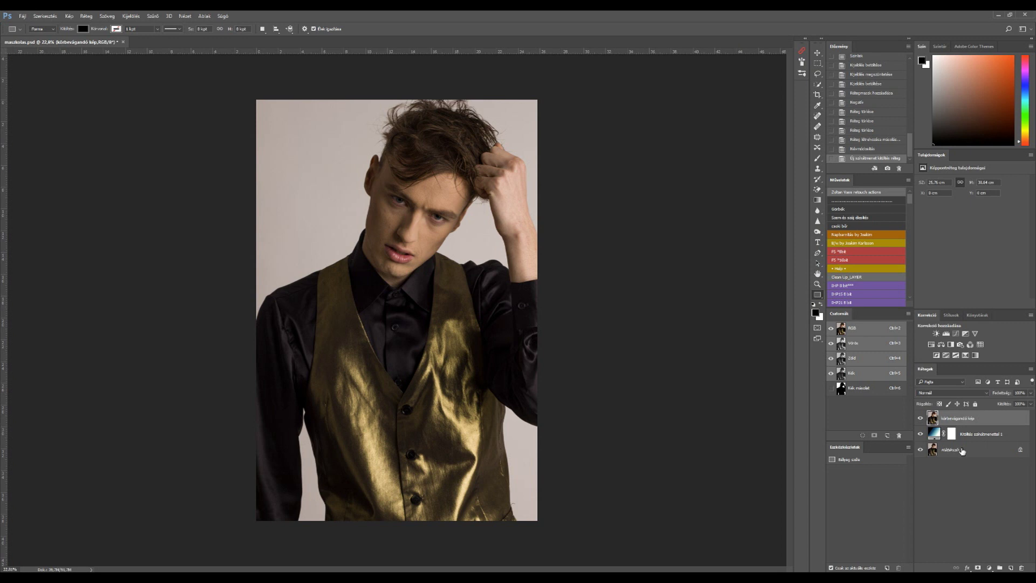
pyautogui.click(817, 52)
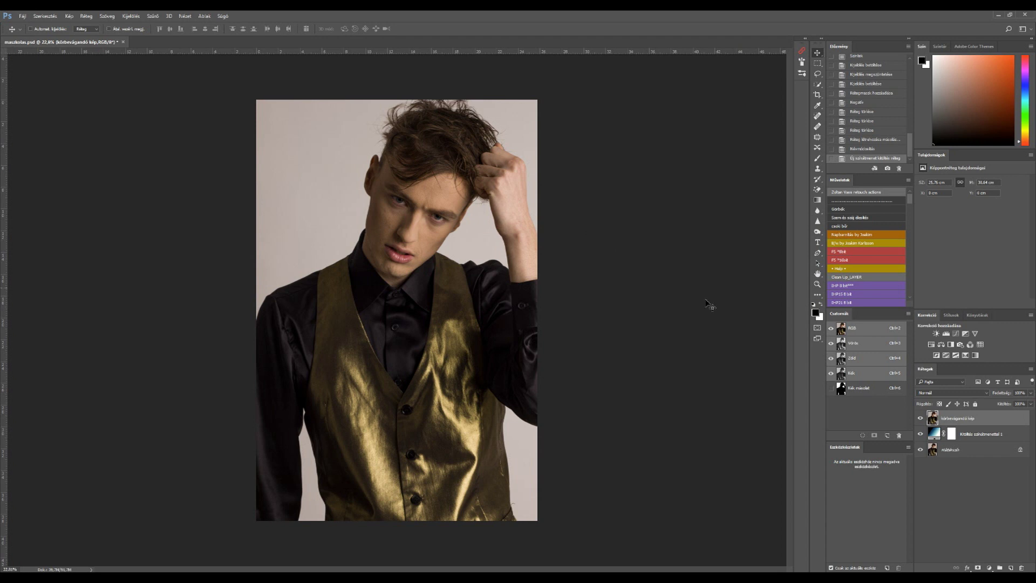
pyautogui.click(856, 372)
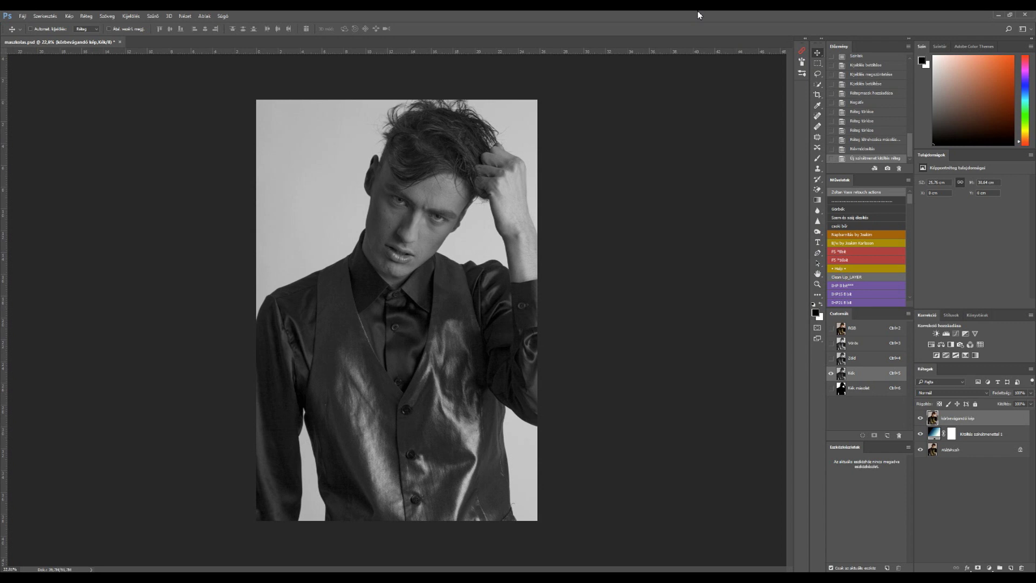
# Duplicate the Kék channel, naming the copy maszkolás.
pyautogui.rightClick(852, 378)
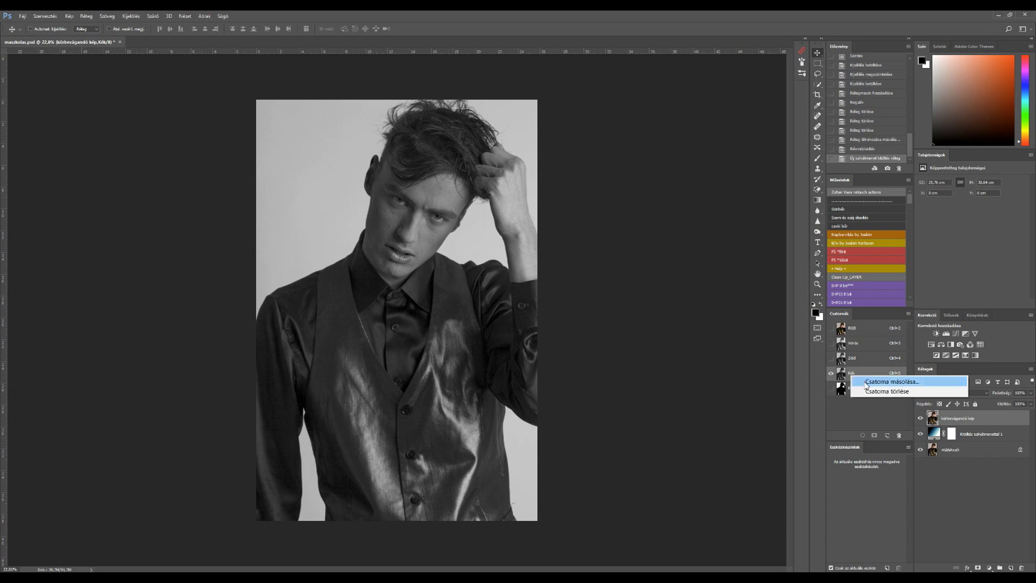
pyautogui.click(865, 382)
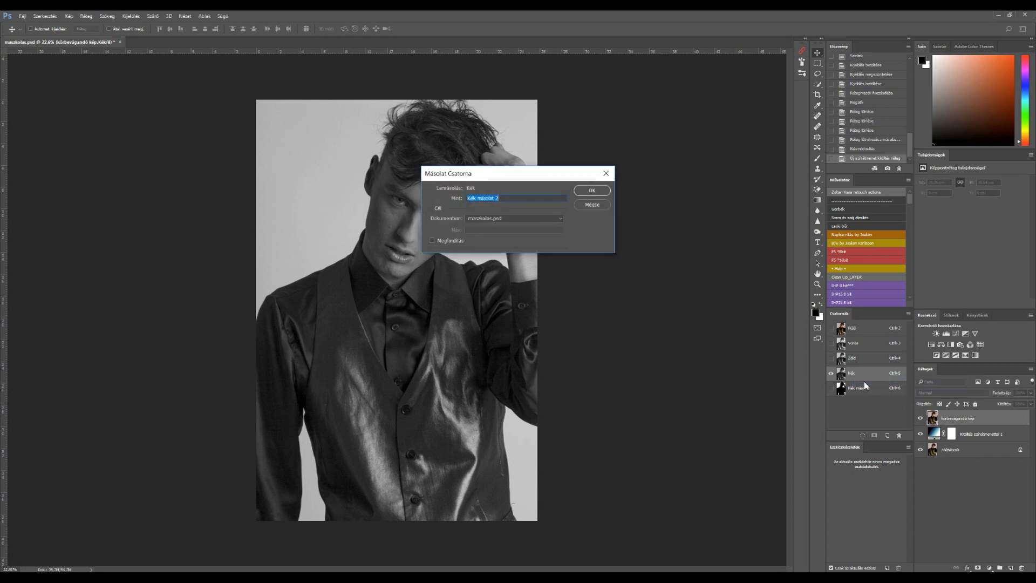
pyautogui.click(518, 199)
pyautogui.moveTo(505, 199); pyautogui.dragTo(478, 198)
pyautogui.moveTo(479, 198); pyautogui.dragTo(458, 199)
pyautogui.write('maszkolás')
pyautogui.press('Return')
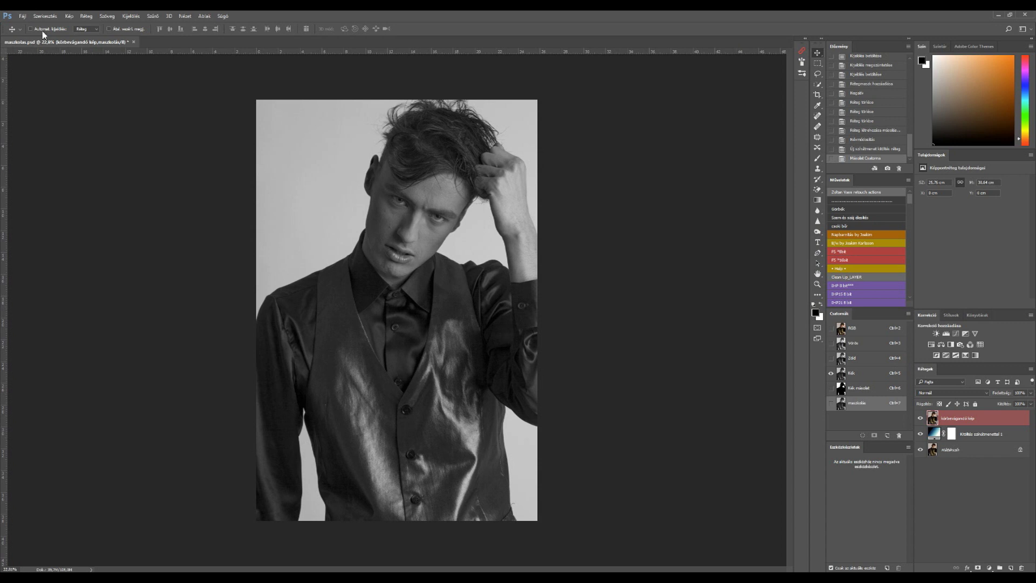
# Show only the maszkolás channel, hiding the Kék channel.
pyautogui.click(73, 16)
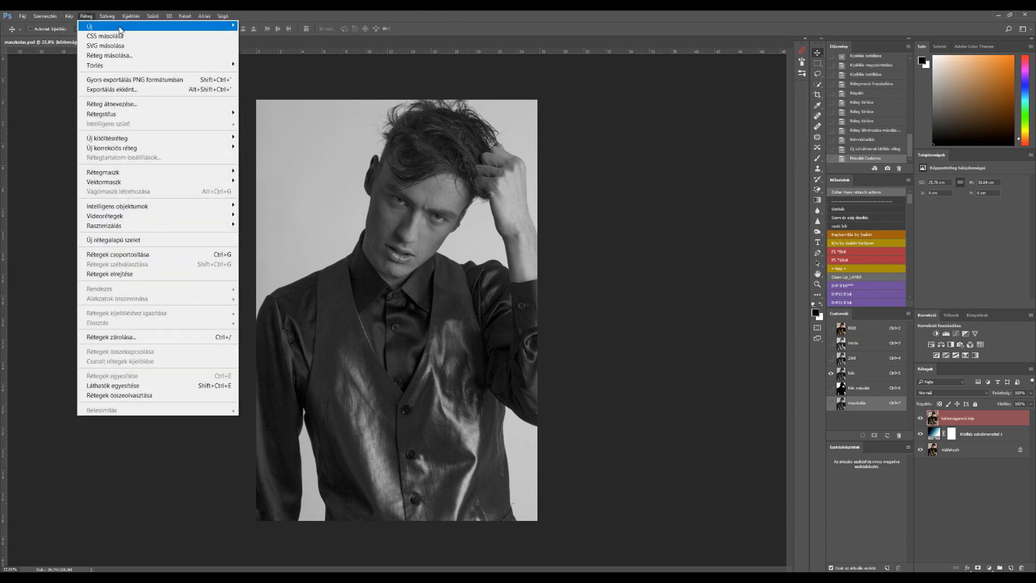
pyautogui.moveTo(130, 40)
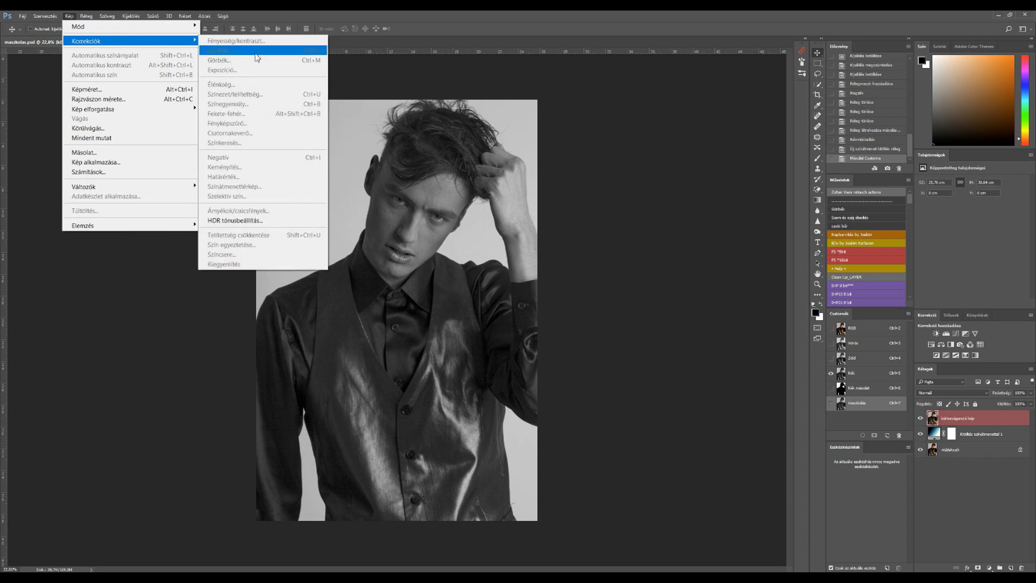
pyautogui.click(830, 402)
pyautogui.click(830, 375)
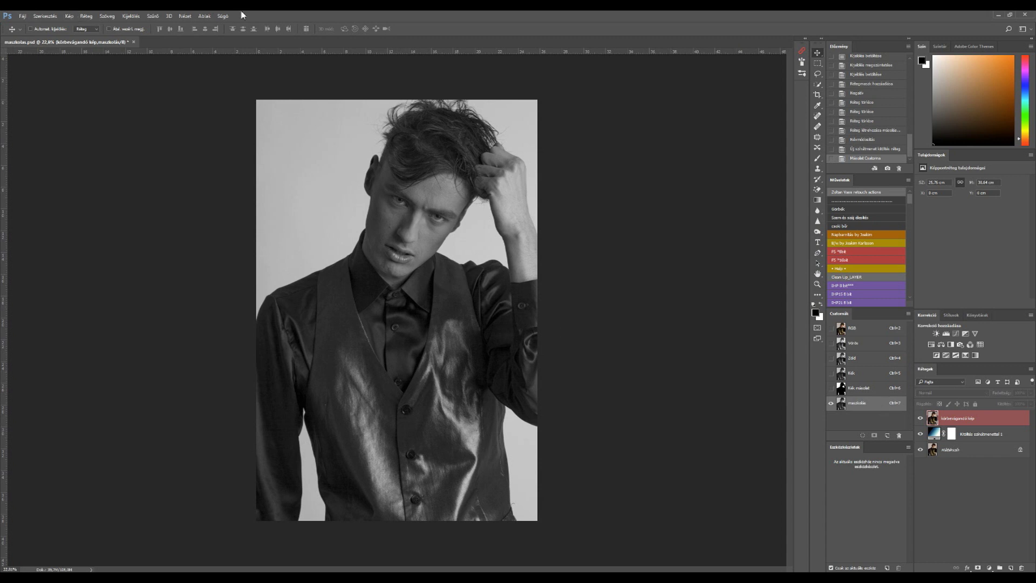
# Apply Levels to the channel, pulling the sliders inward for a black model on white.
pyautogui.click(69, 17)
pyautogui.moveTo(130, 41)
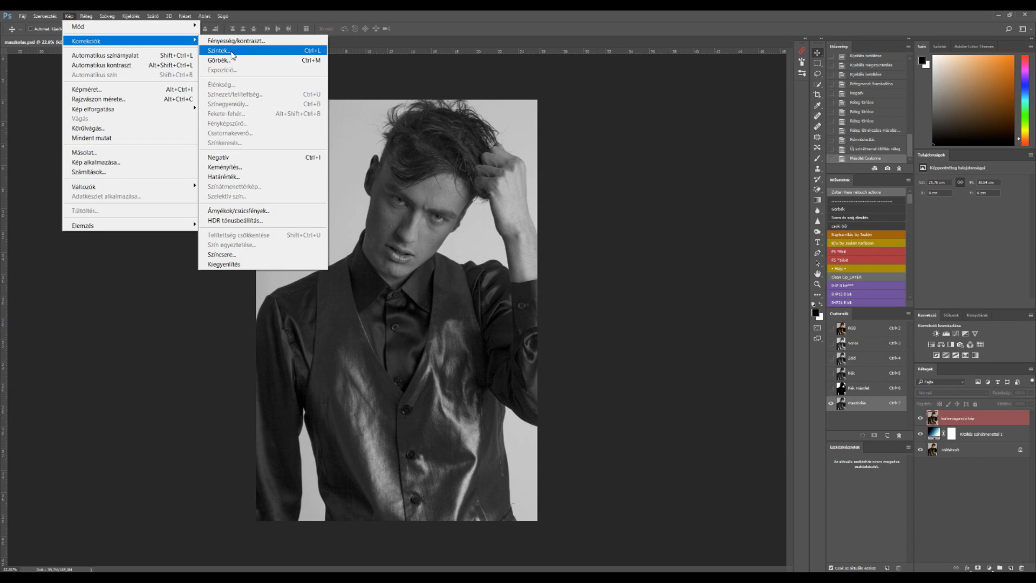
pyautogui.click(232, 51)
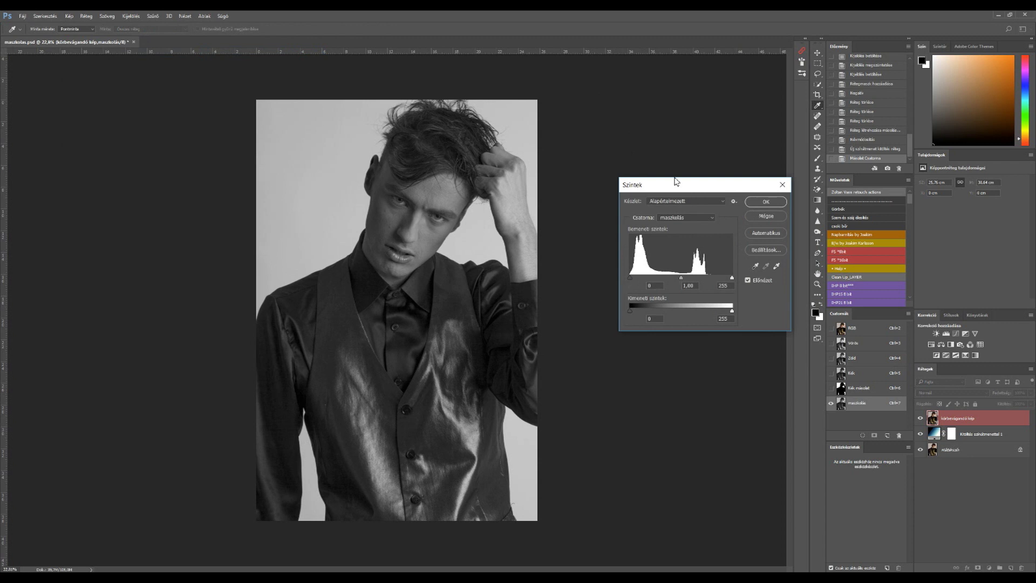
pyautogui.moveTo(673, 181); pyautogui.dragTo(624, 186)
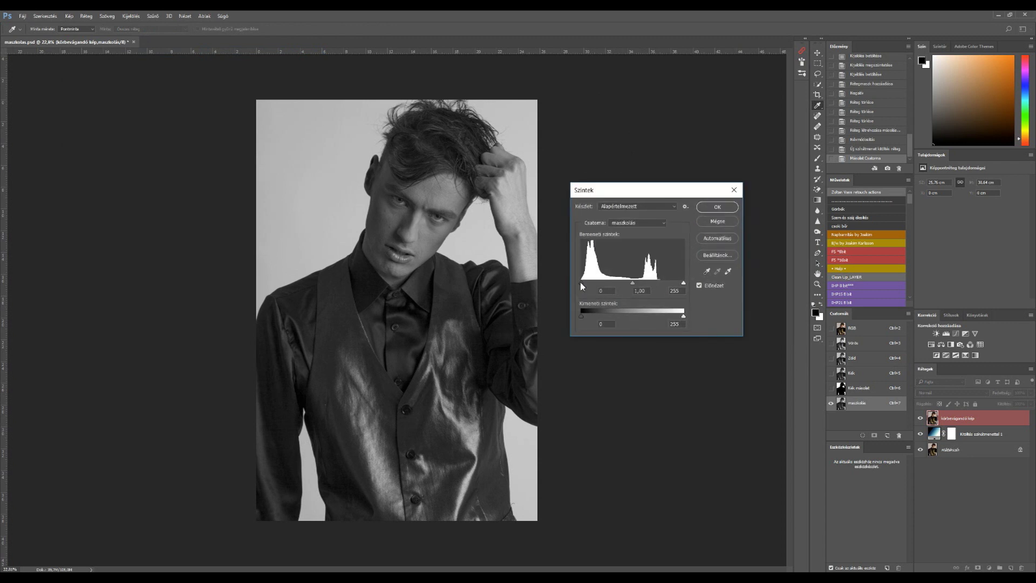
pyautogui.moveTo(581, 283); pyautogui.dragTo(626, 282)
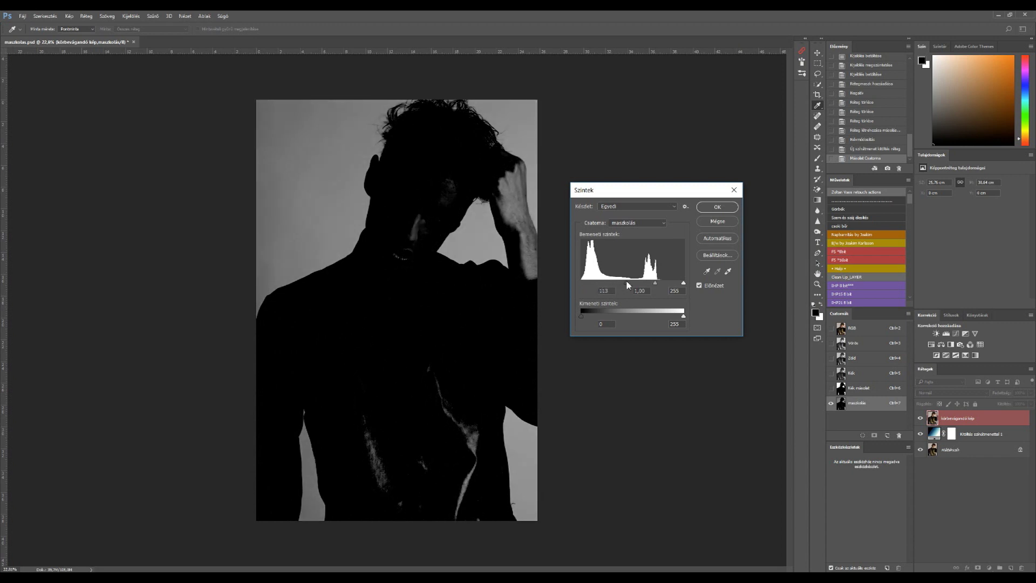
pyautogui.moveTo(627, 284)
pyautogui.mouseDown()
pyautogui.moveTo(673, 284)
pyautogui.moveTo(648, 284)
pyautogui.mouseUp()
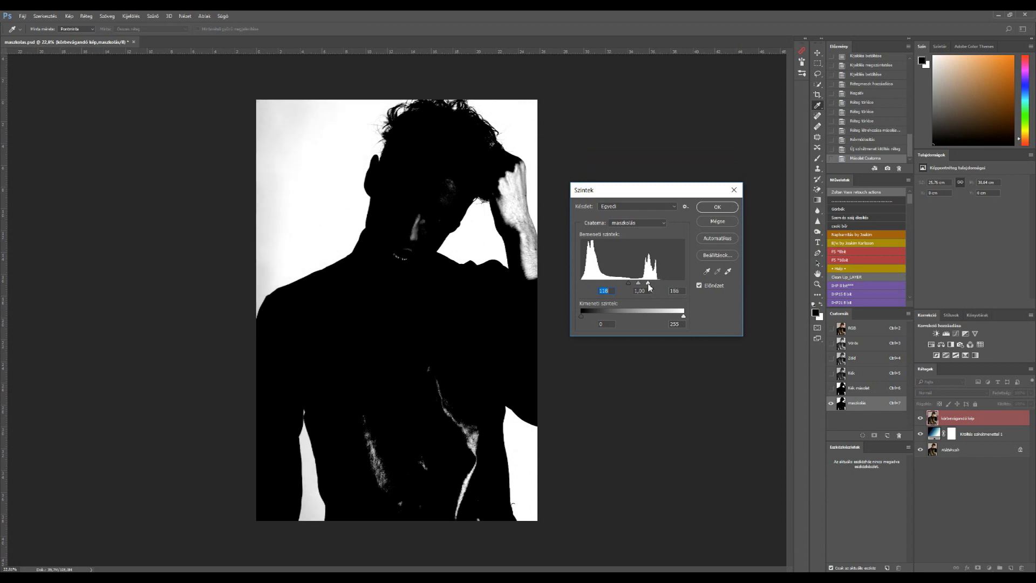
pyautogui.moveTo(650, 288); pyautogui.dragTo(638, 290)
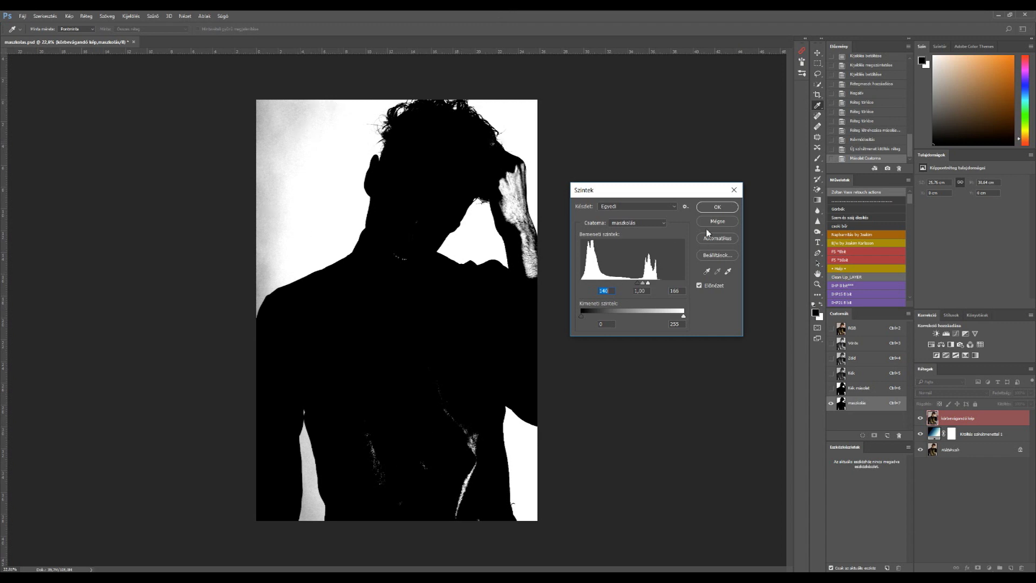
pyautogui.click(715, 210)
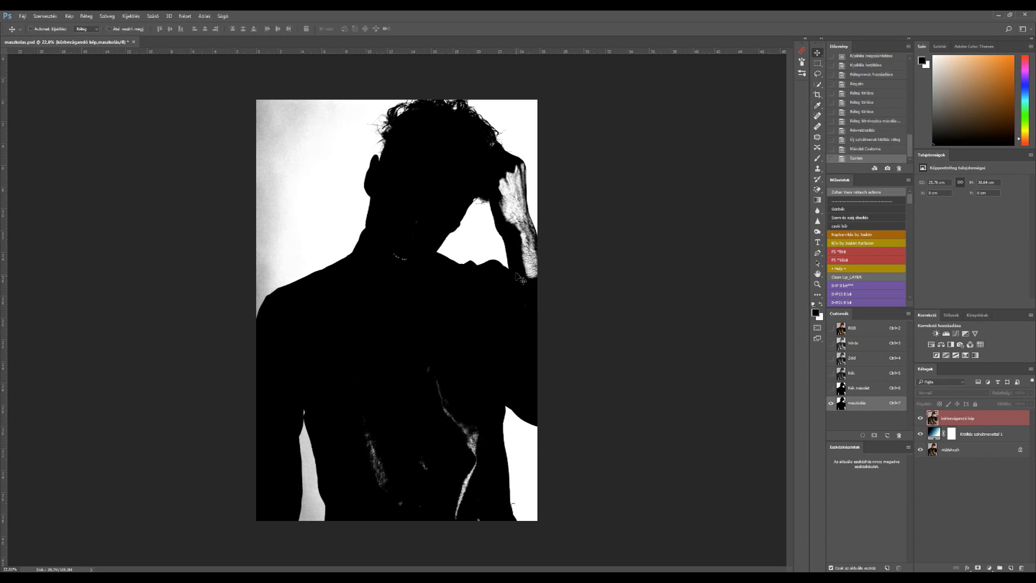
# Zoom in to inspect the arm edge, zoom back out, and choose the Quick Selection Tool.
pyautogui.scroll(2, 538, 184)
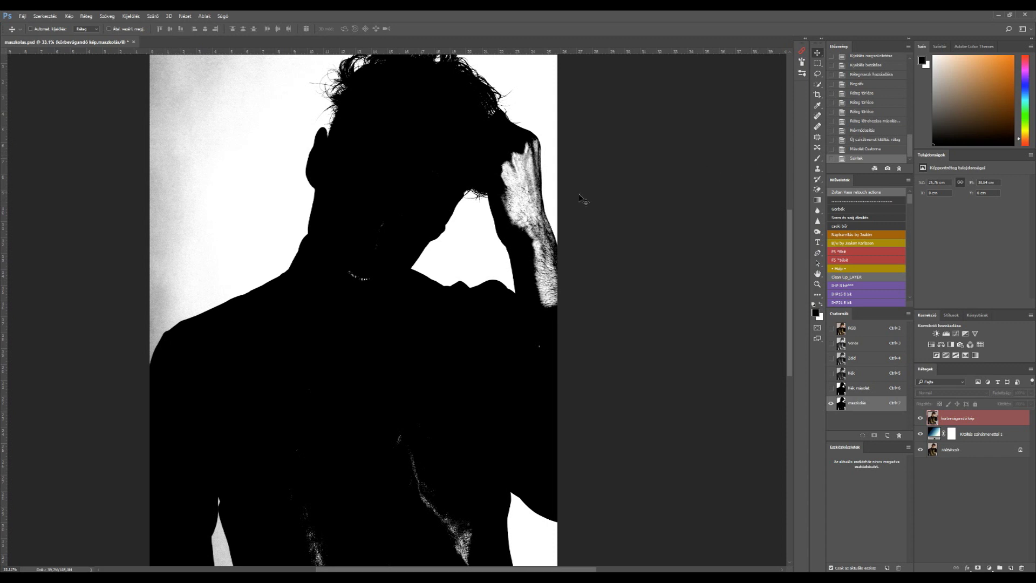
pyautogui.scroll(-1, 582, 200)
pyautogui.scroll(-1, 585, 199)
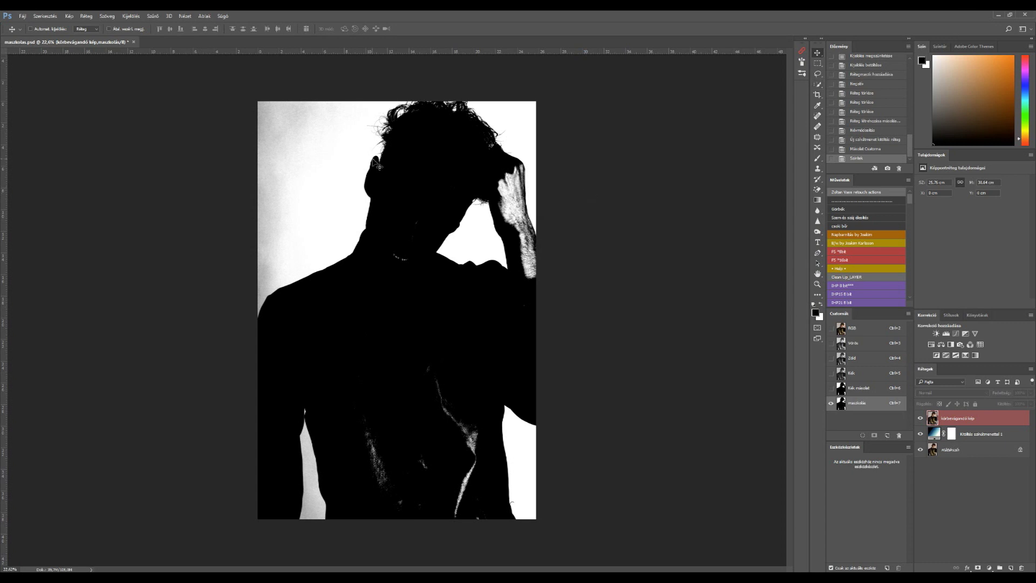
pyautogui.click(818, 86)
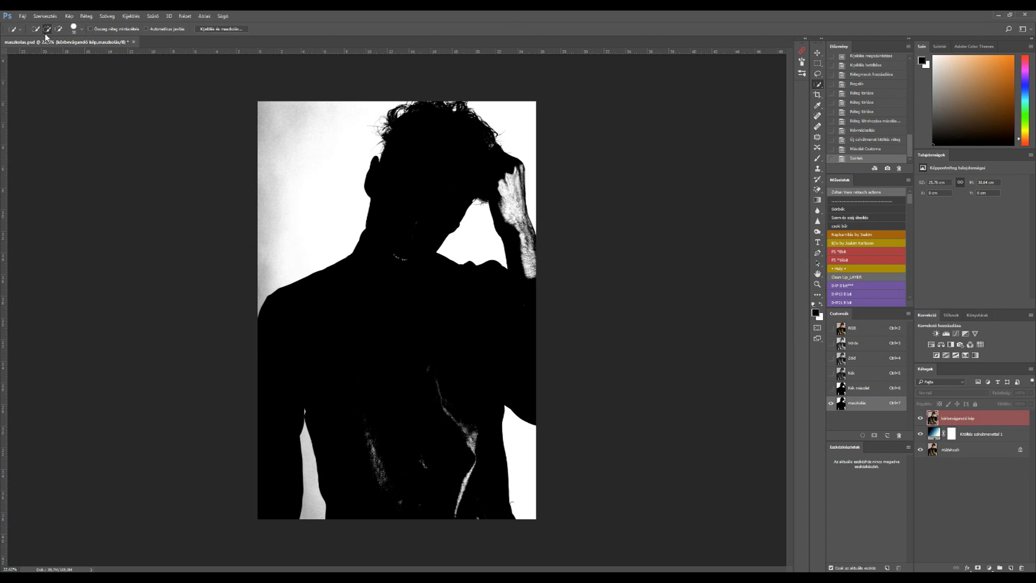
# Select the raised forearm and hand, fill them black, and deselect.
pyautogui.moveTo(535, 279)
pyautogui.mouseDown()
pyautogui.moveTo(515, 187)
pyautogui.moveTo(519, 196)
pyautogui.mouseUp()
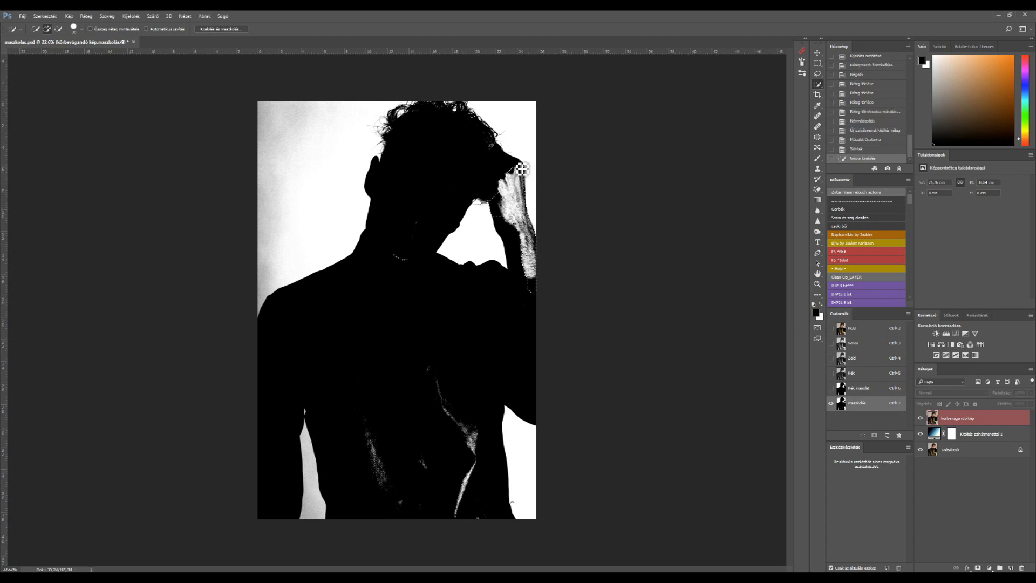
pyautogui.click(520, 169)
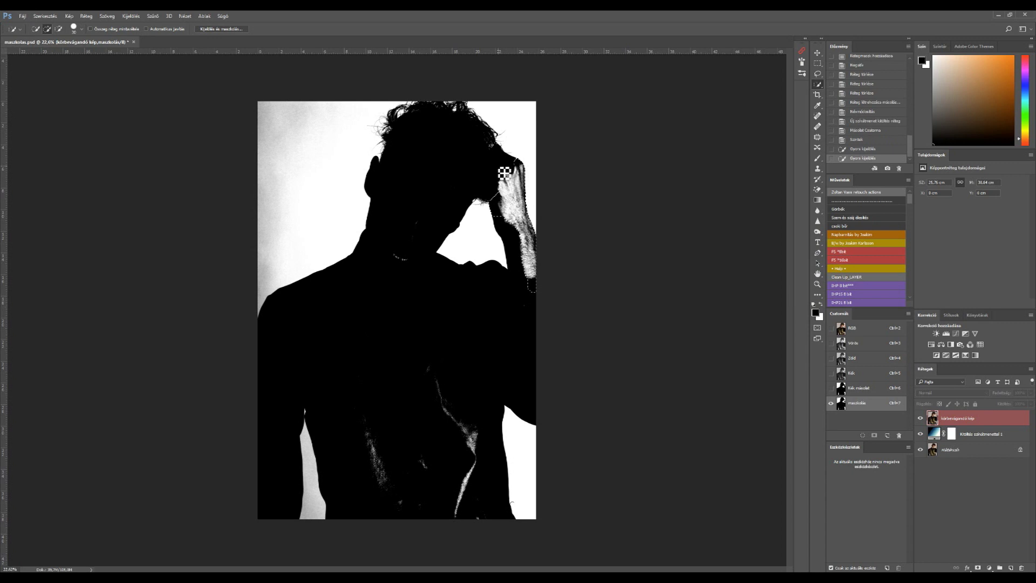
pyautogui.moveTo(529, 298); pyautogui.dragTo(529, 320)
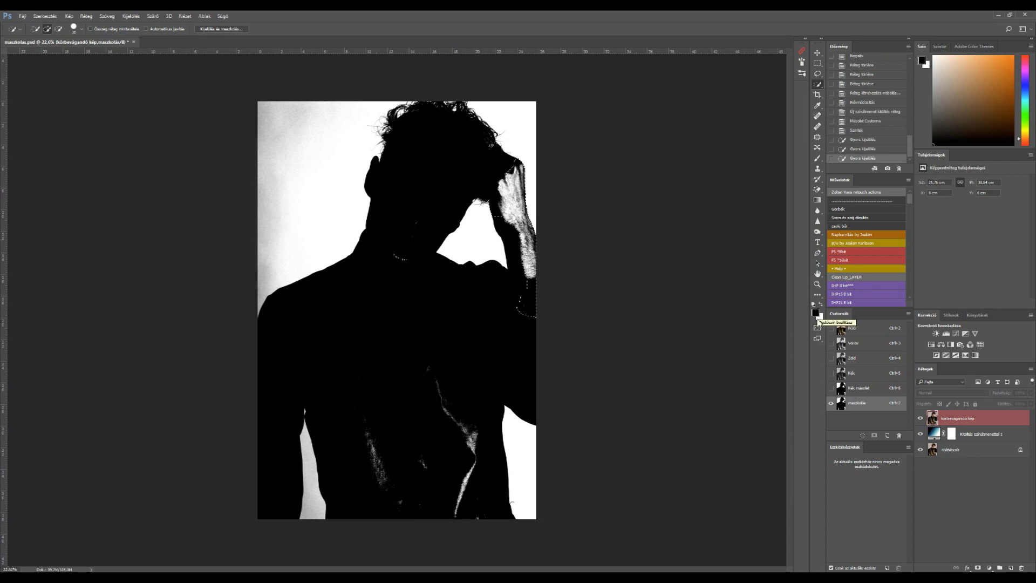
pyautogui.press('x')
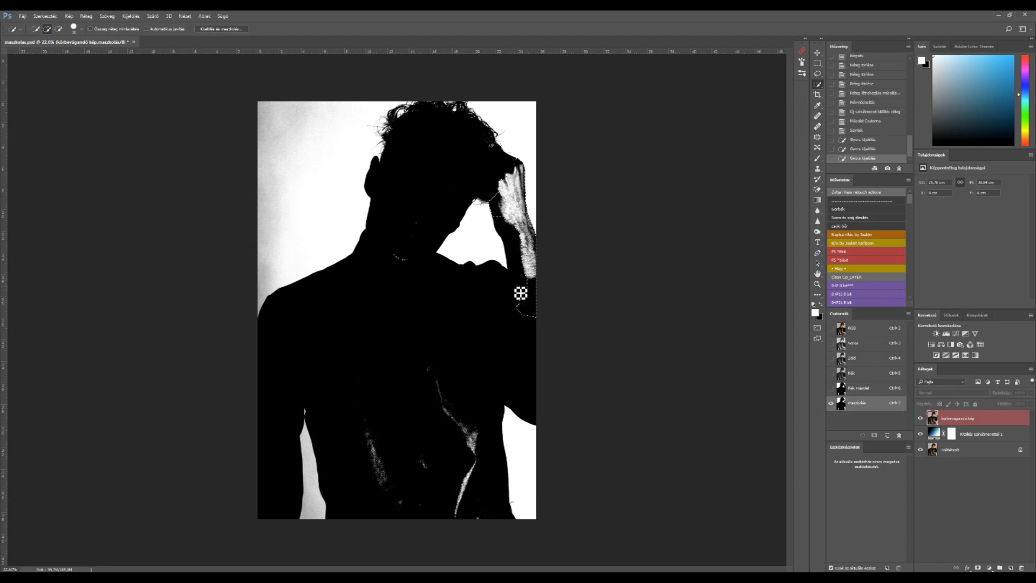
pyautogui.moveTo(516, 293); pyautogui.dragTo(540, 289)
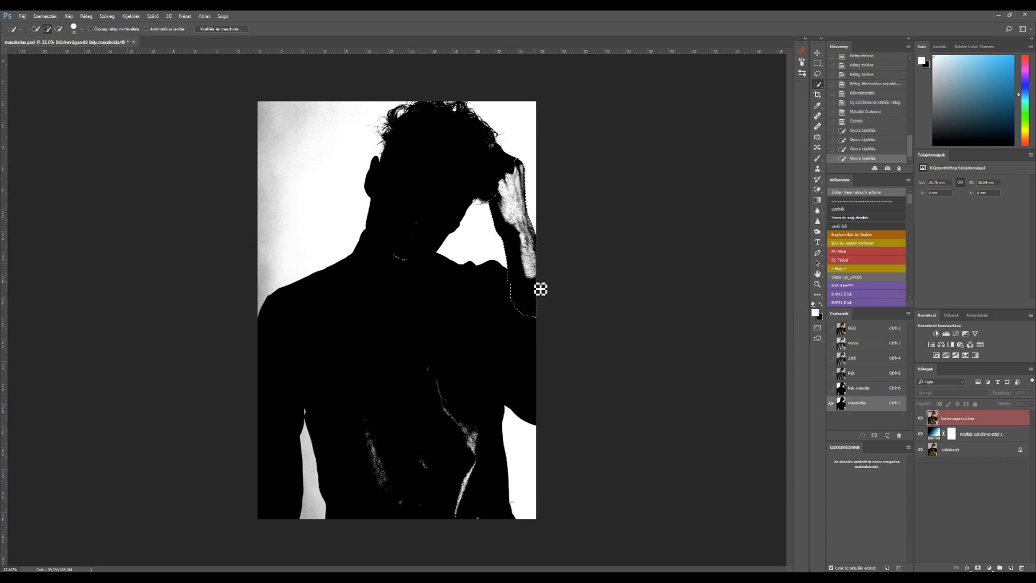
pyautogui.press('Delete')
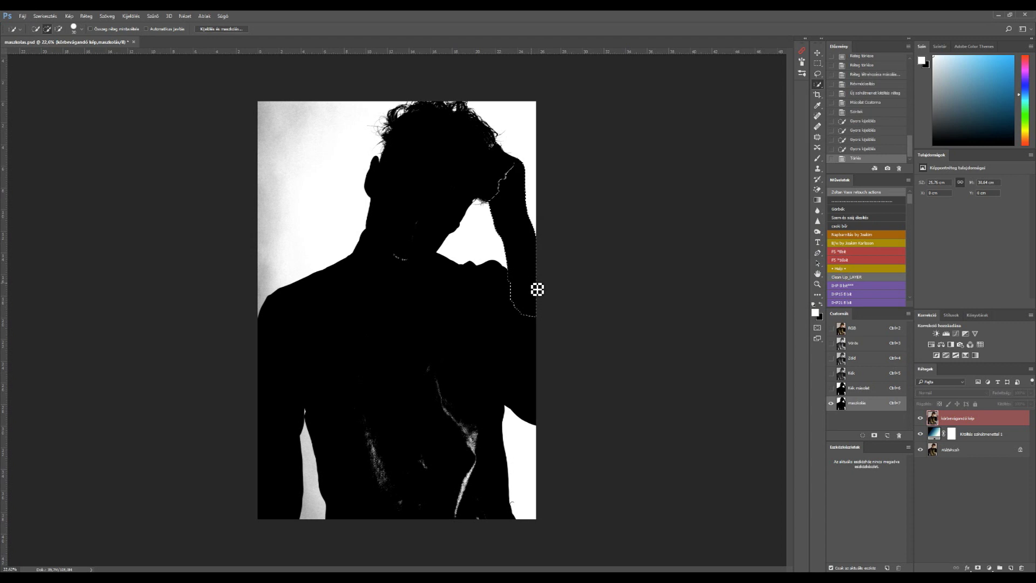
pyautogui.rightClick(529, 266)
pyautogui.click(550, 269)
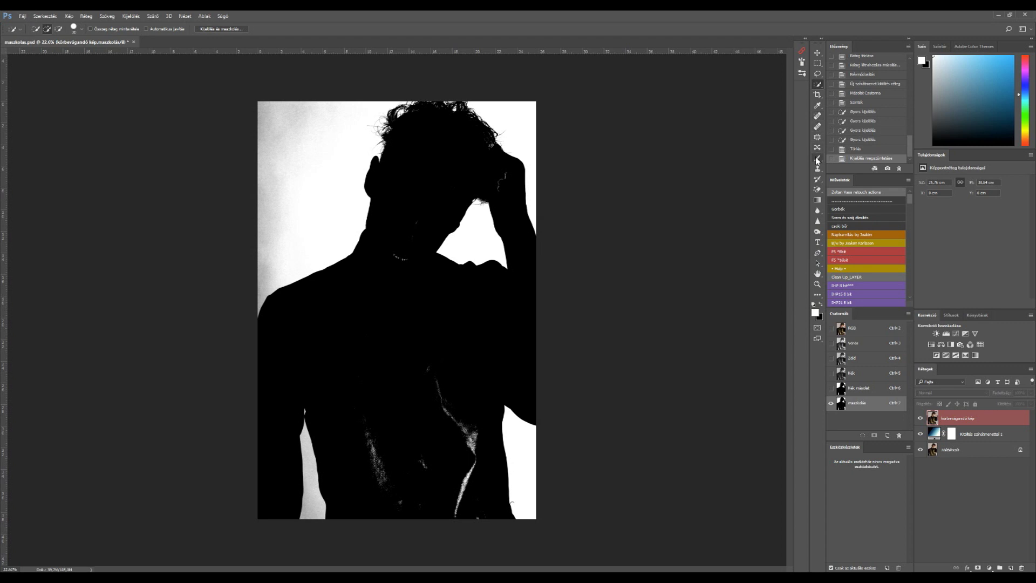
# Set up a 200 px brush painting in black.
pyautogui.click(817, 158)
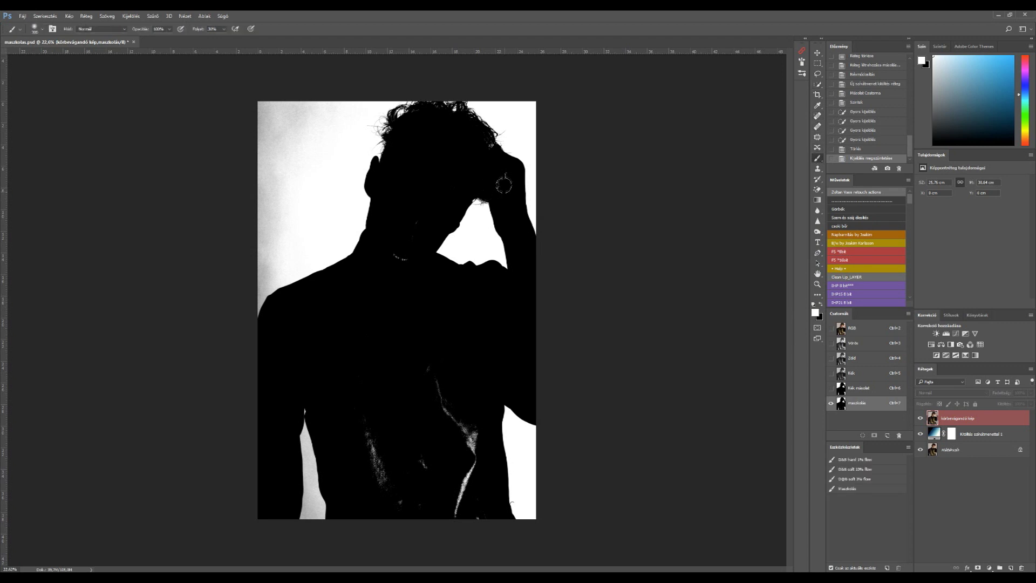
pyautogui.rightClick(500, 193)
pyautogui.write('200')
pyautogui.press('Return')
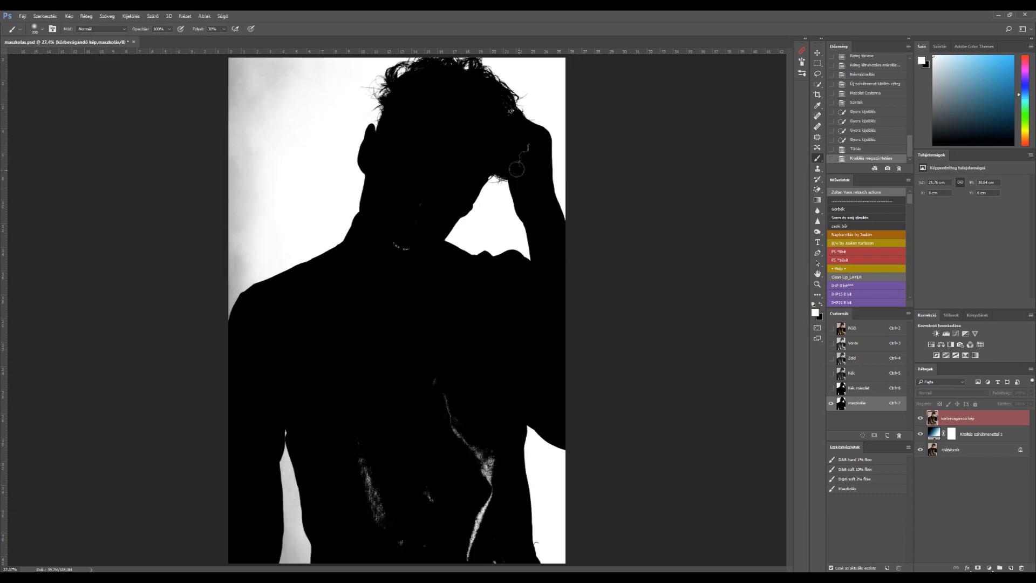
pyautogui.scroll(2, 539, 184)
pyautogui.press('x')
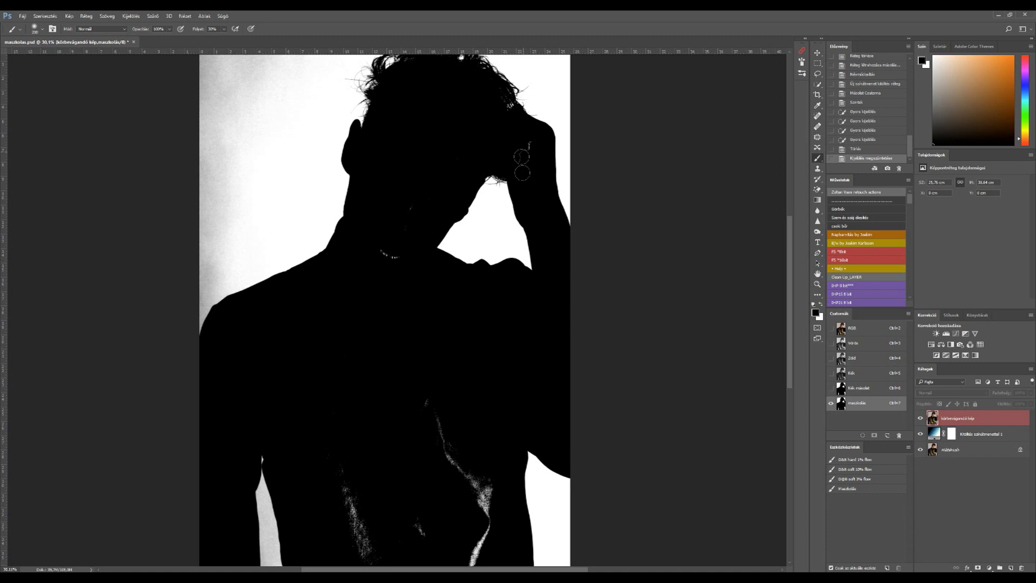
# Paint black over the white specks on the hair, neck, chest and torso.
pyautogui.moveTo(521, 167); pyautogui.dragTo(524, 153)
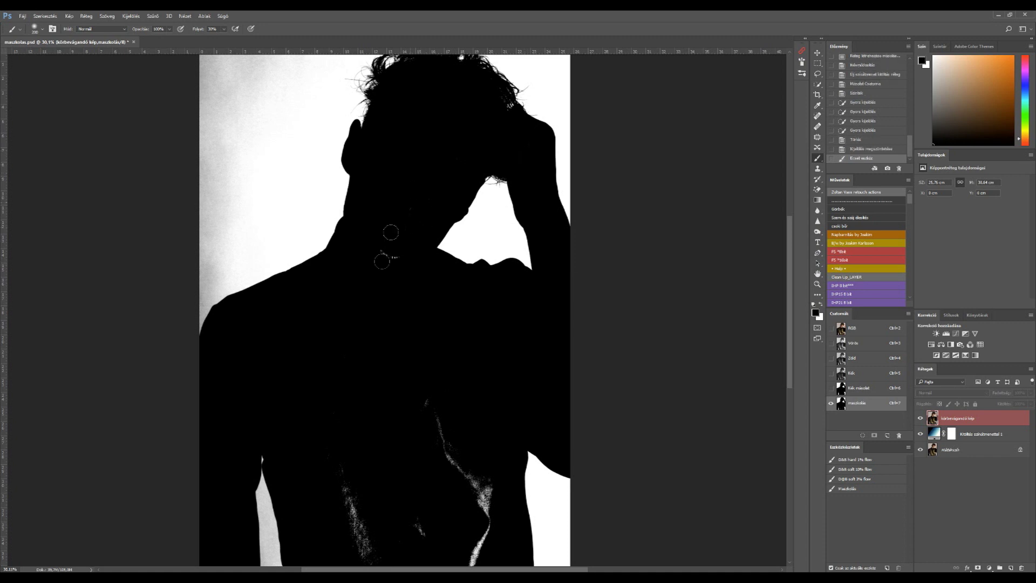
pyautogui.moveTo(389, 269); pyautogui.dragTo(377, 259)
pyautogui.scroll(-2, 372, 284)
pyautogui.scroll(1, 403, 304)
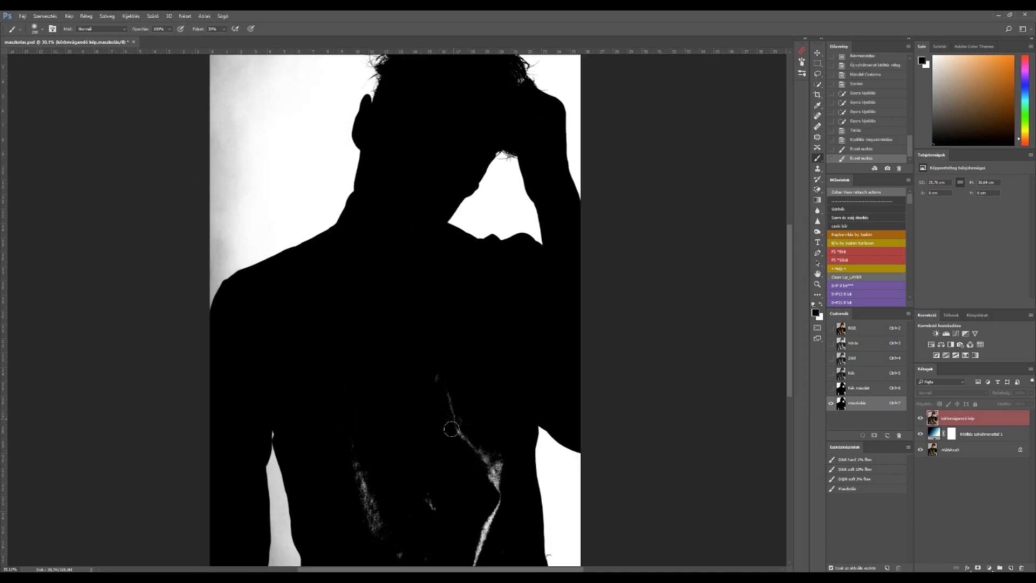
pyautogui.moveTo(488, 431); pyautogui.dragTo(483, 493)
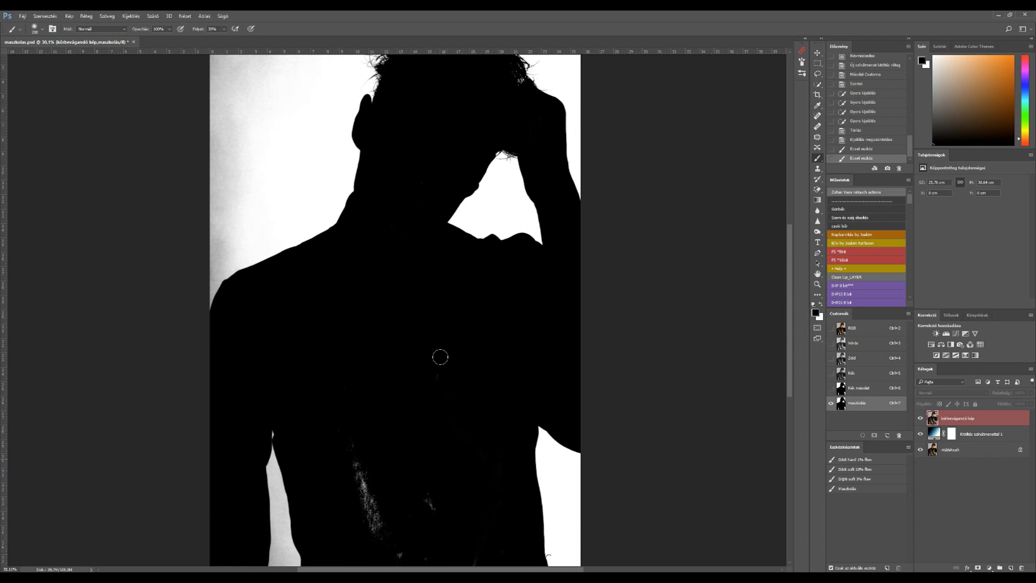
pyautogui.scroll(-1, 440, 356)
pyautogui.moveTo(488, 512); pyautogui.dragTo(462, 555)
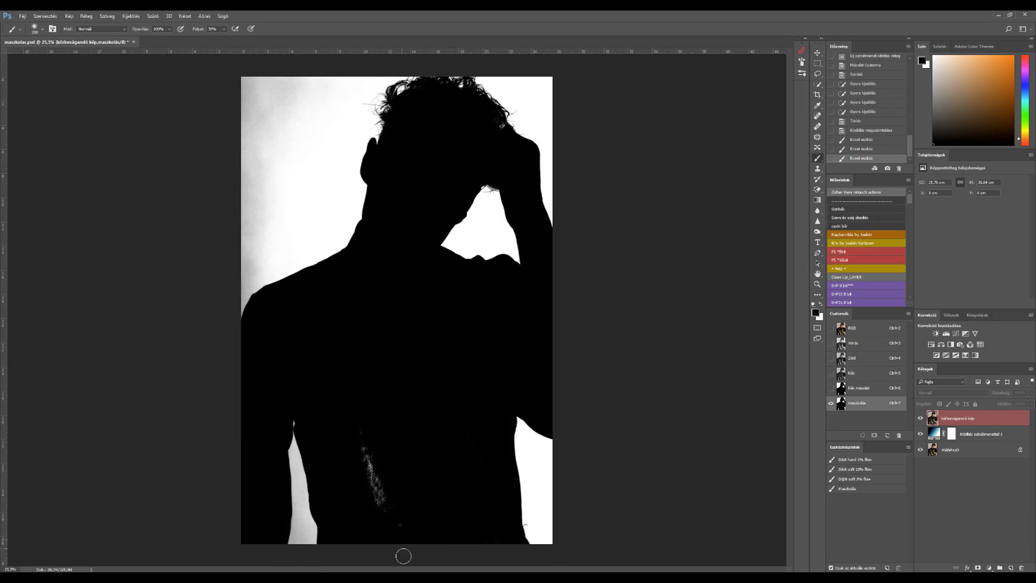
pyautogui.moveTo(362, 493)
pyautogui.mouseDown()
pyautogui.moveTo(372, 487)
pyautogui.moveTo(387, 534)
pyautogui.mouseUp()
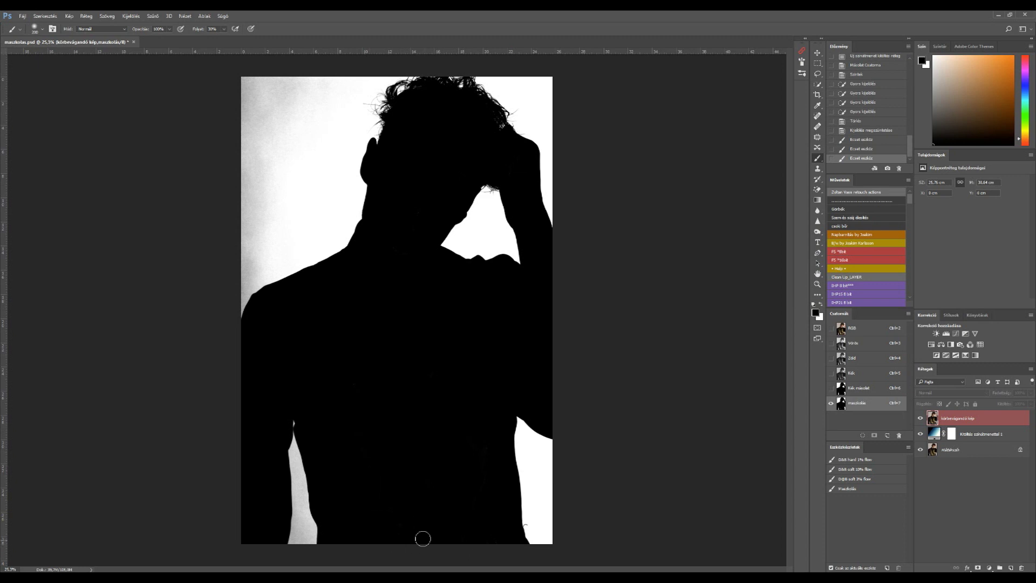
pyautogui.scroll(-1, 435, 513)
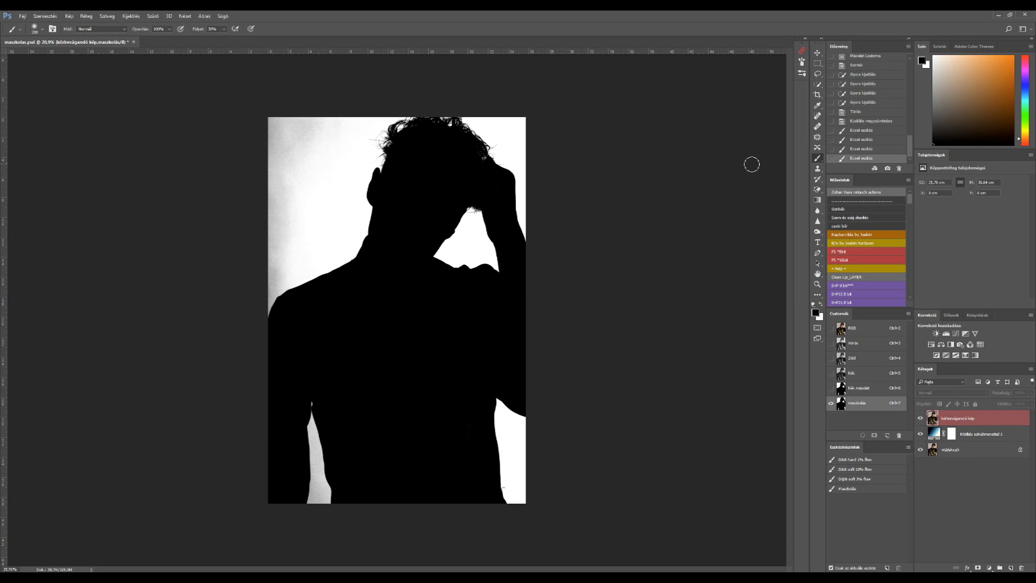
pyautogui.click(817, 52)
# Apply Levels to the mask with black input 38 and white input 92.
pyautogui.click(69, 16)
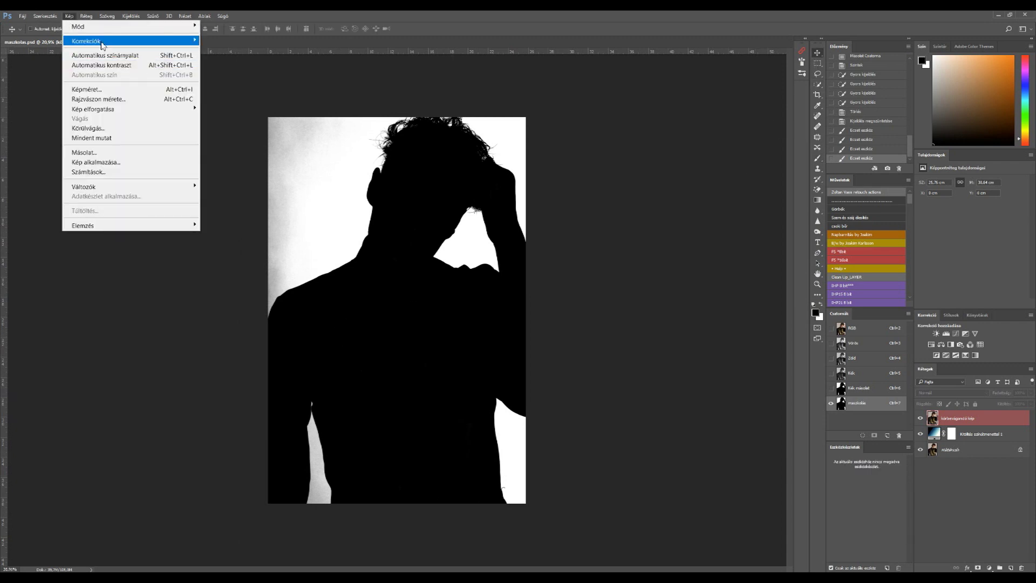
pyautogui.moveTo(86, 41)
pyautogui.click(229, 53)
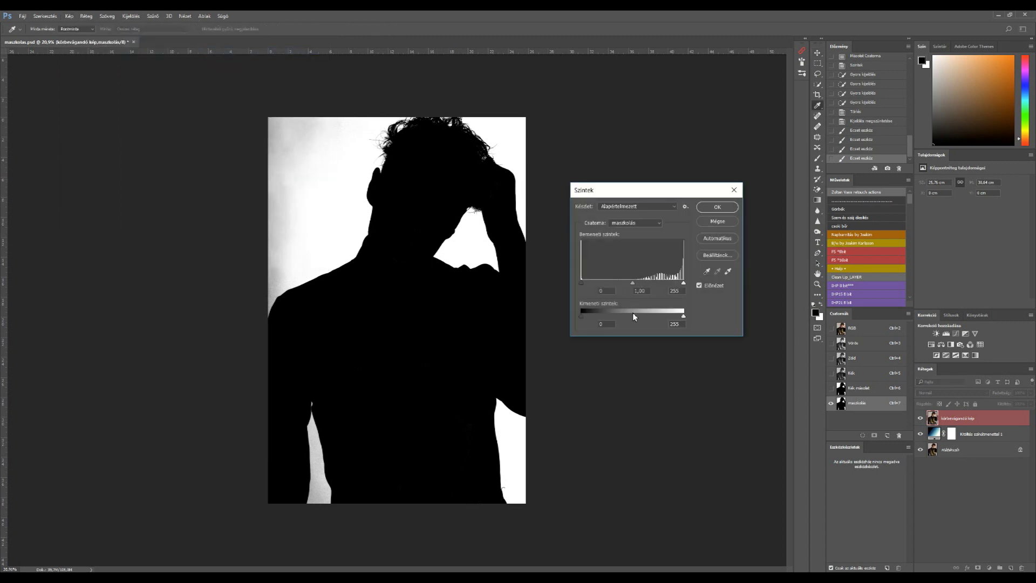
pyautogui.moveTo(683, 283); pyautogui.dragTo(649, 283)
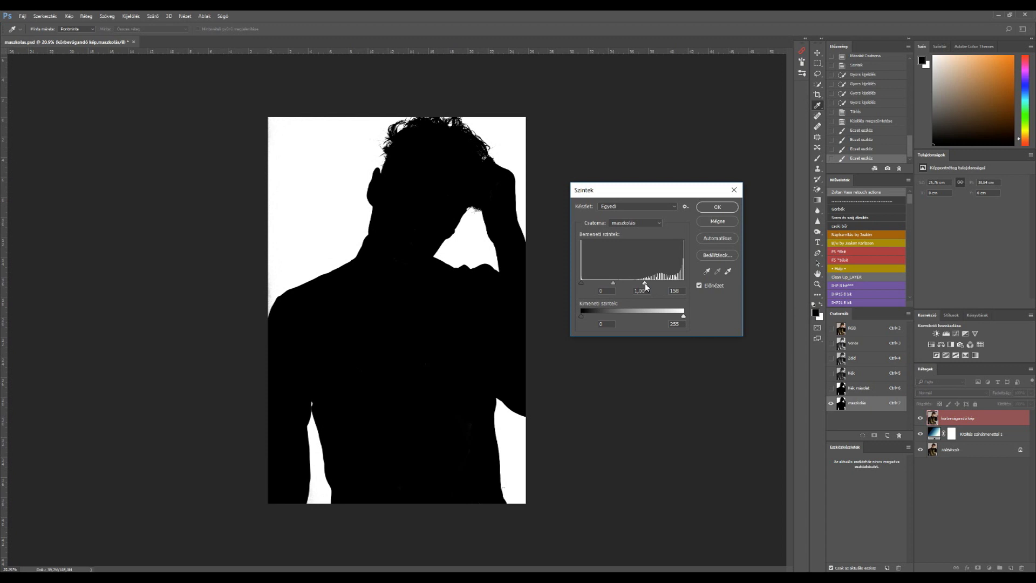
pyautogui.moveTo(641, 283); pyautogui.dragTo(589, 283)
pyautogui.click(597, 284)
pyautogui.moveTo(627, 283); pyautogui.dragTo(617, 283)
pyautogui.click(721, 209)
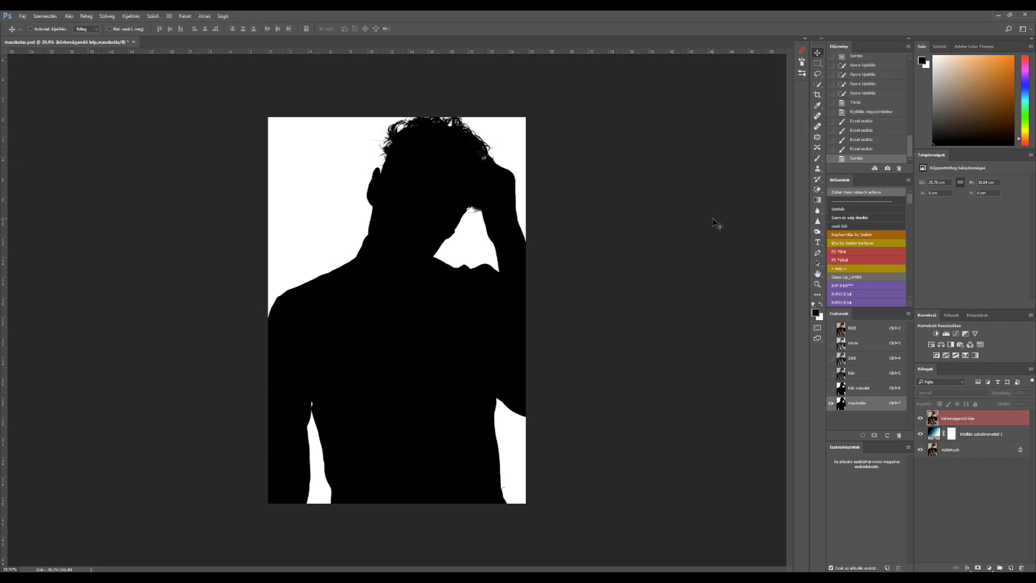
pyautogui.scroll(3, 539, 530)
pyautogui.scroll(2, 519, 536)
pyautogui.scroll(1, 517, 534)
pyautogui.scroll(-1, 475, 397)
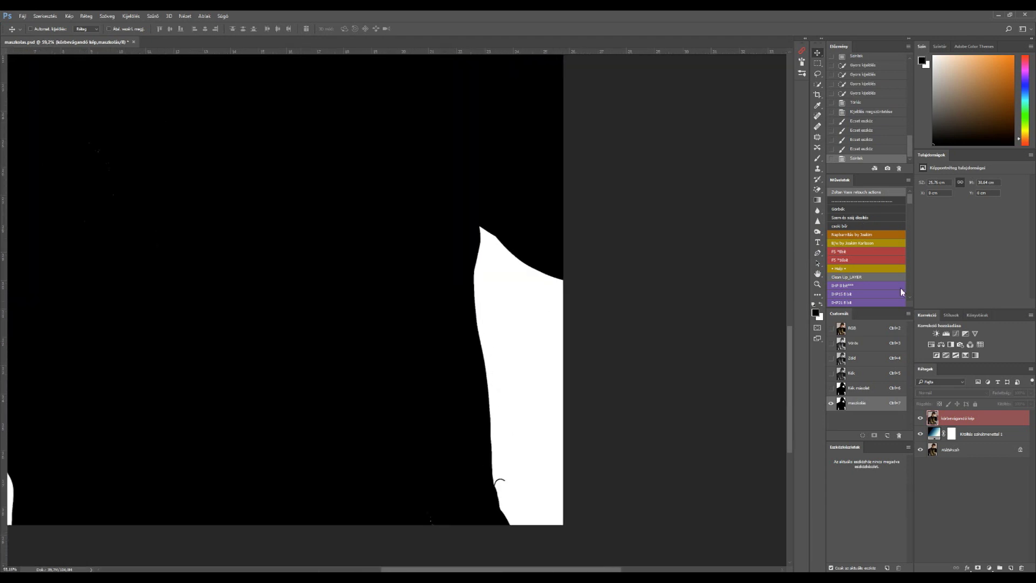
pyautogui.click(817, 159)
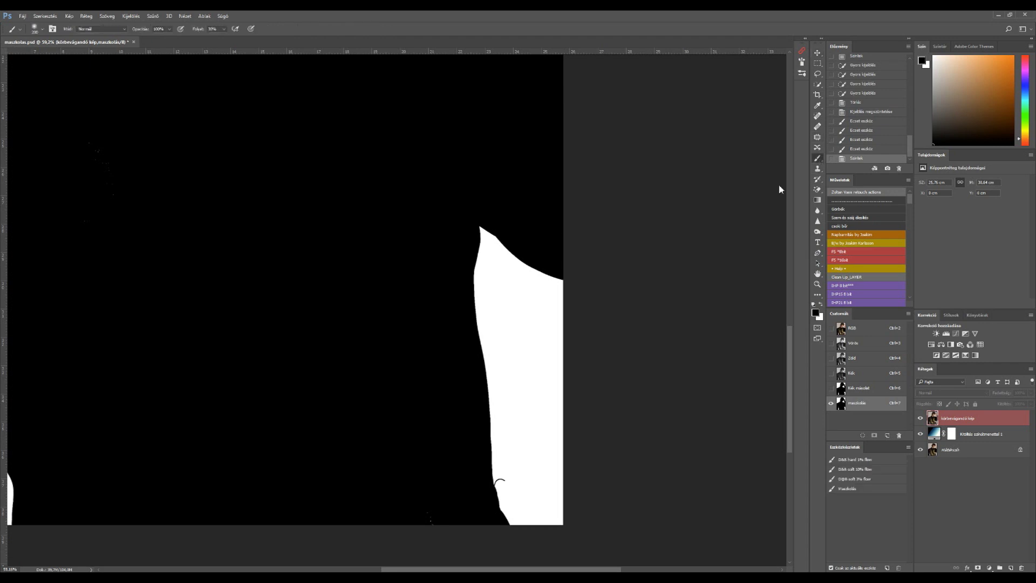
pyautogui.moveTo(81, 172); pyautogui.dragTo(69, 135)
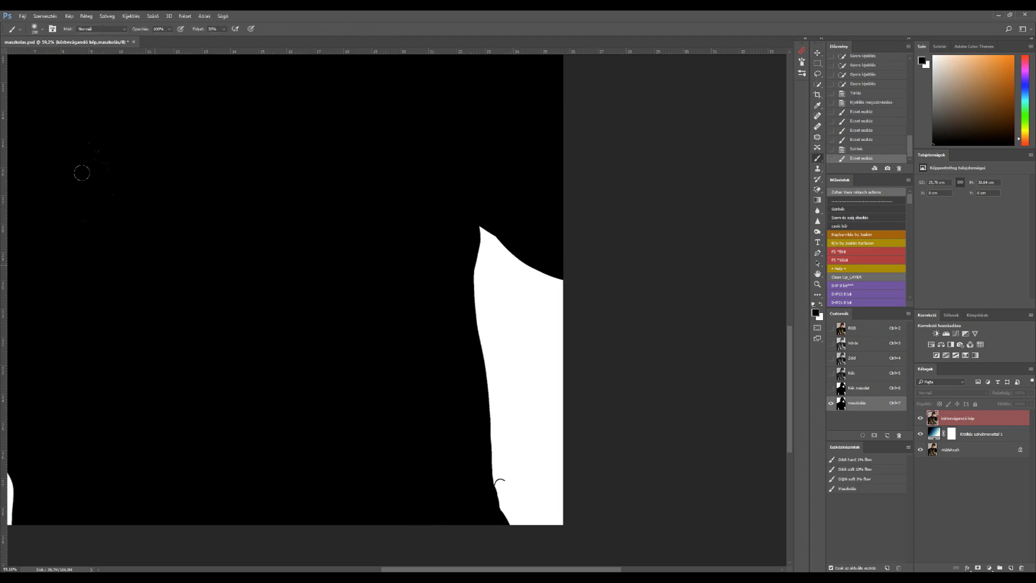
pyautogui.moveTo(206, 226); pyautogui.dragTo(285, 298)
pyautogui.scroll(-3, 285, 298)
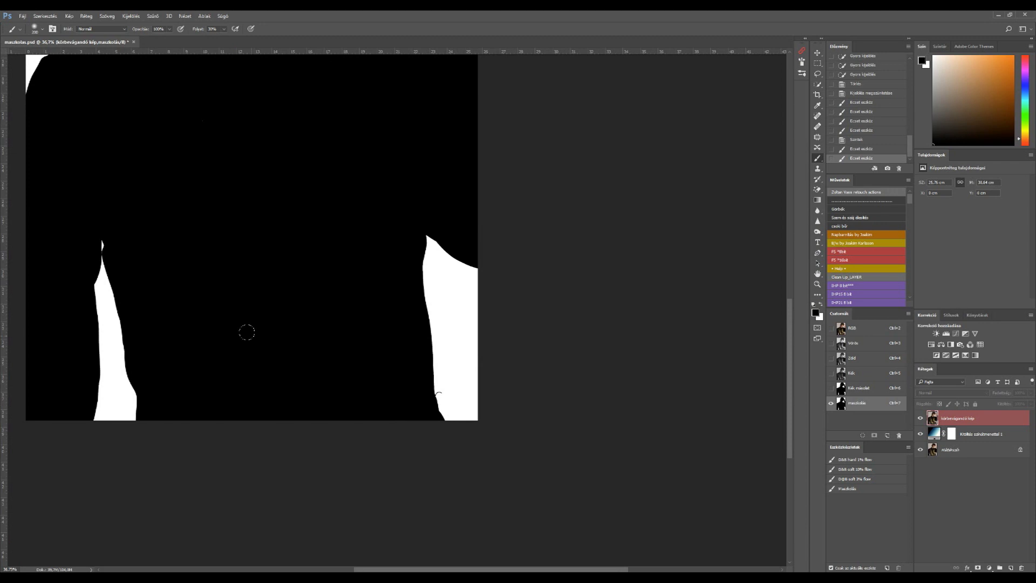
pyautogui.scroll(3, 238, 241)
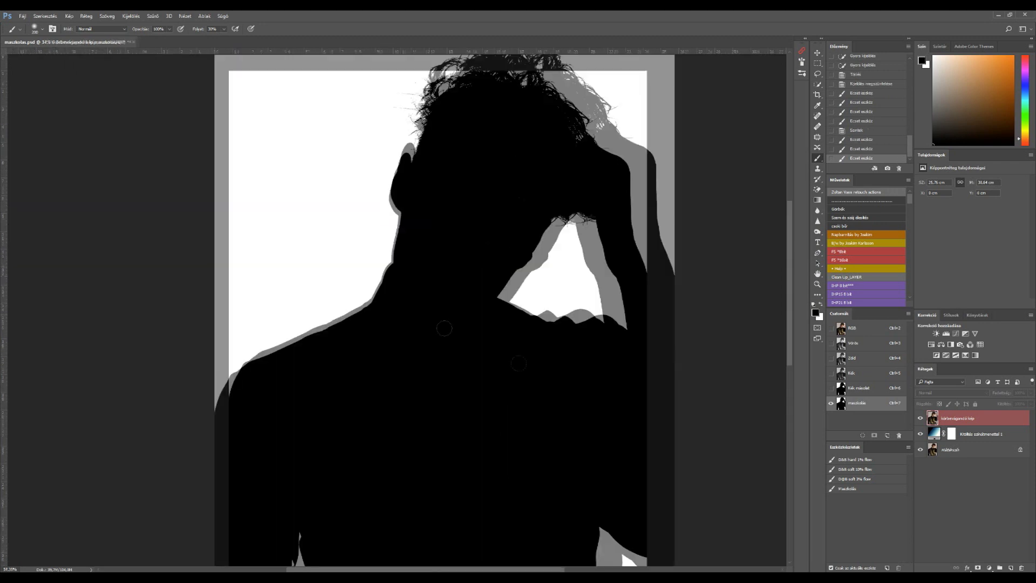
pyautogui.moveTo(570, 130); pyautogui.dragTo(573, 112)
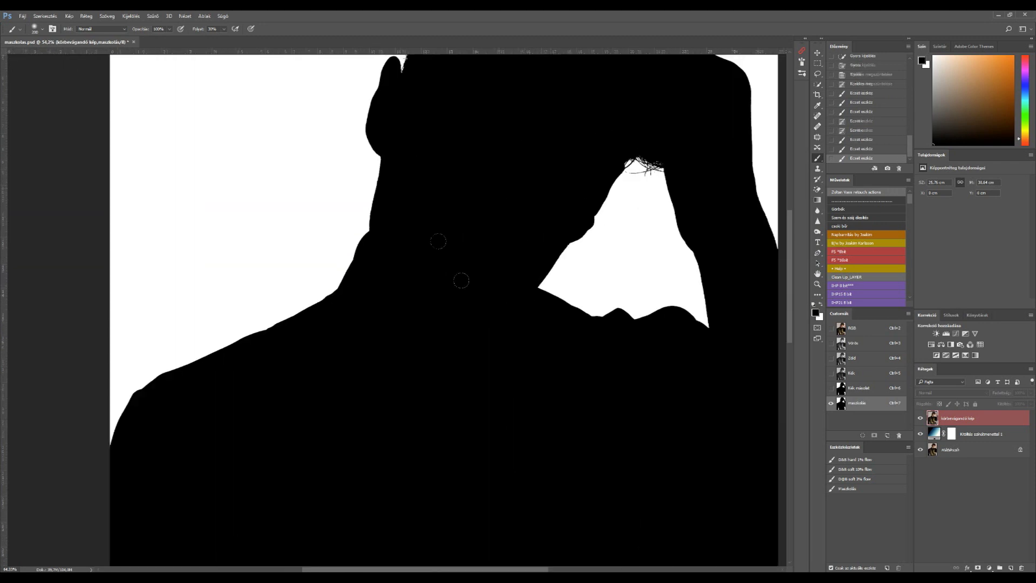
pyautogui.scroll(2, 593, 158)
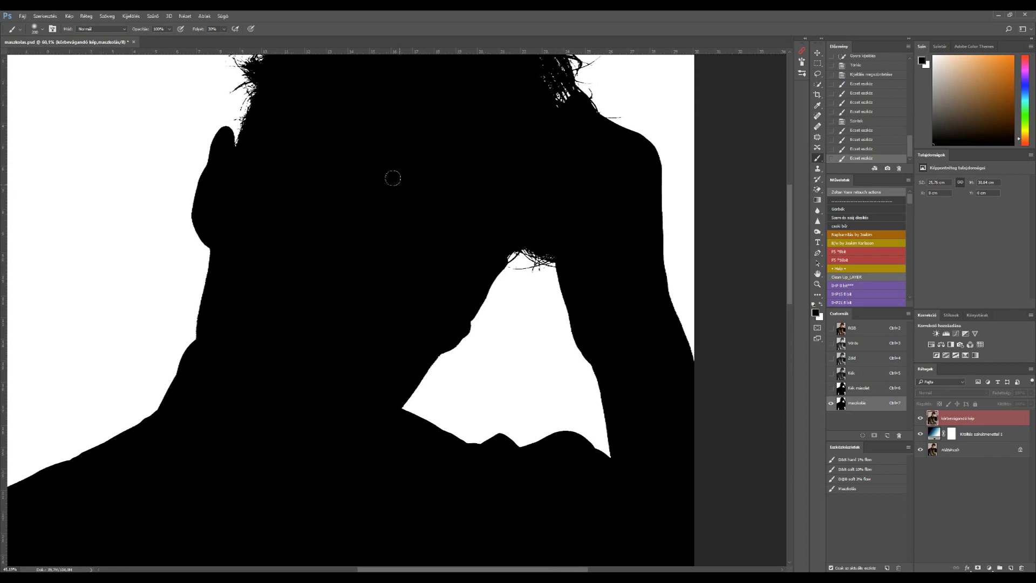
pyautogui.scroll(-3, 391, 168)
pyautogui.scroll(-3, 400, 172)
pyautogui.scroll(6, 449, 413)
pyautogui.scroll(-4, 488, 365)
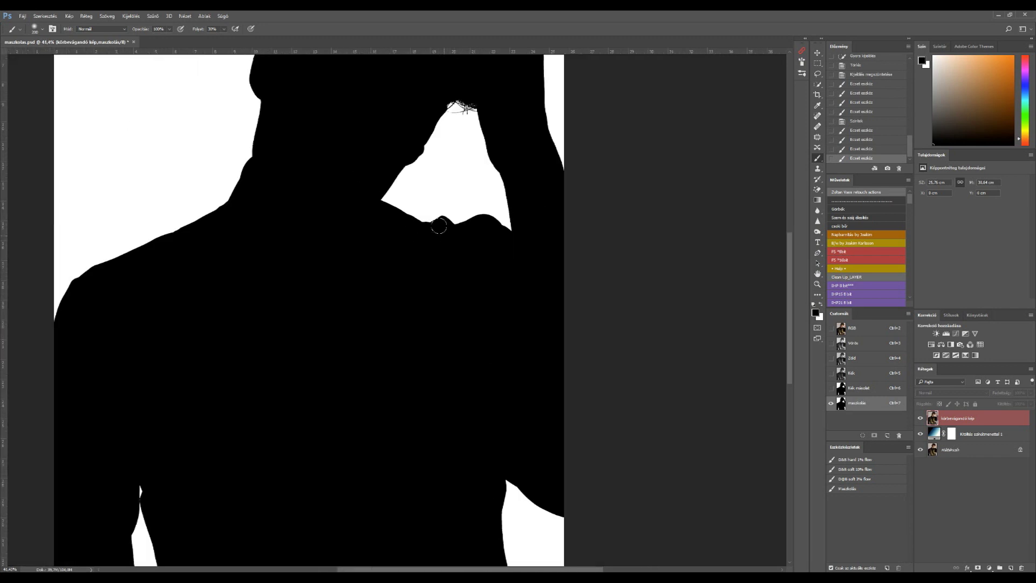
pyautogui.scroll(-4, 464, 431)
pyautogui.scroll(6, 439, 508)
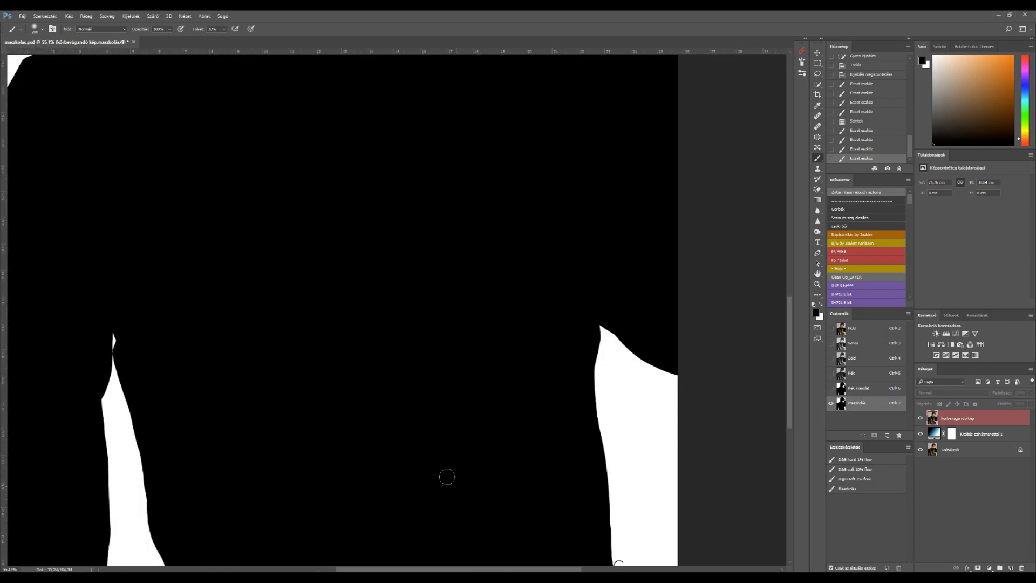
pyautogui.scroll(-3, 455, 487)
pyautogui.scroll(2, 468, 509)
pyautogui.scroll(2, 496, 513)
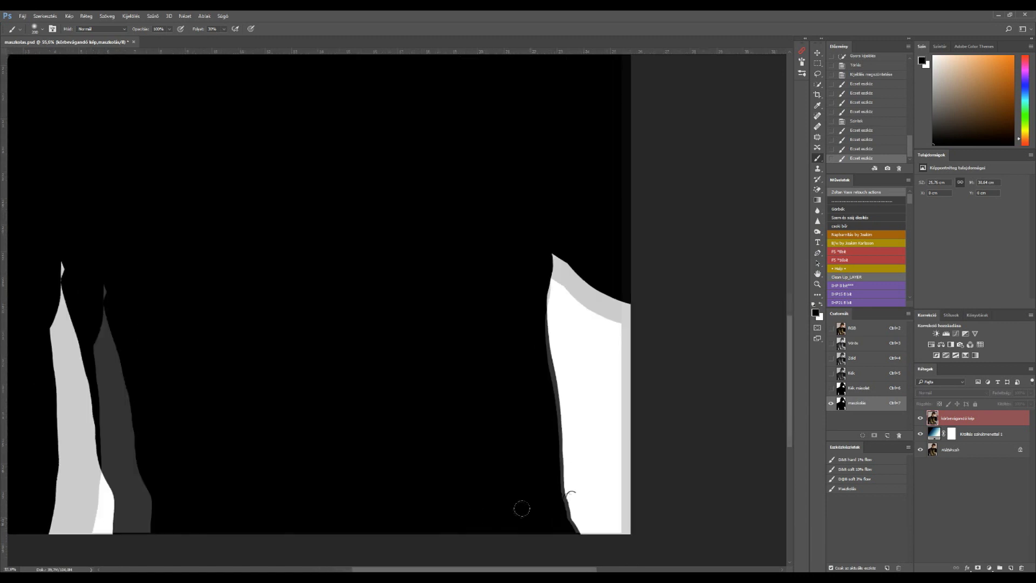
pyautogui.scroll(2, 562, 492)
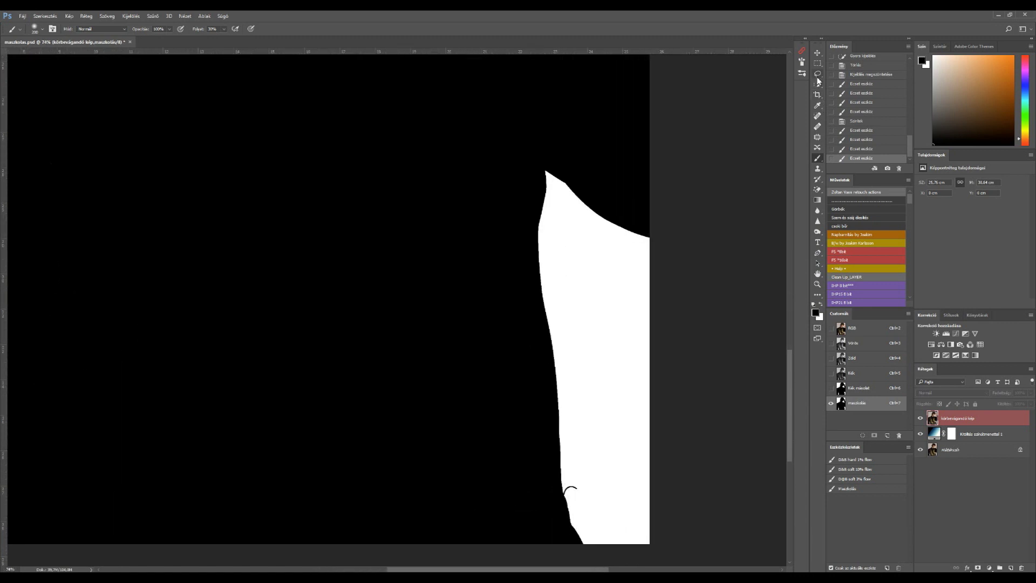
pyautogui.moveTo(817, 74); pyautogui.dragTo(837, 85)
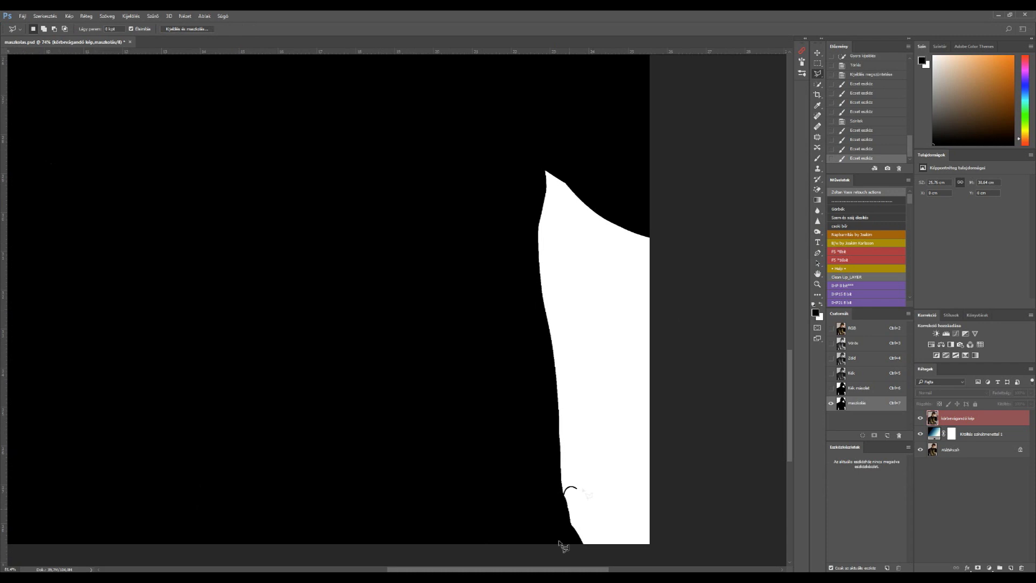
# Lasso the stray black arc by the right edge, fill it white, and deselect.
pyautogui.scroll(1, 564, 501)
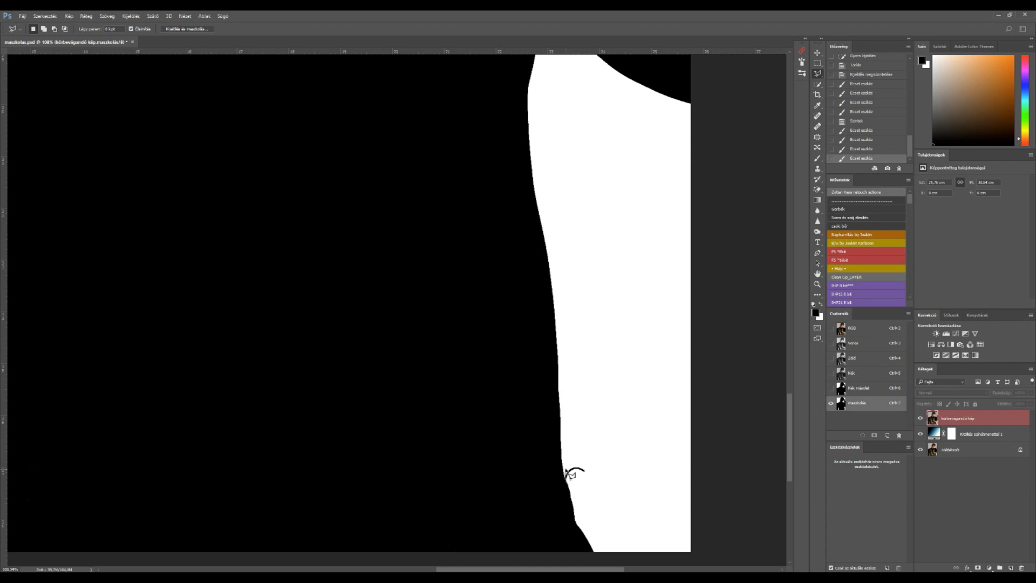
pyautogui.click(572, 457)
pyautogui.click(595, 441)
pyautogui.click(615, 475)
pyautogui.click(598, 497)
pyautogui.click(572, 490)
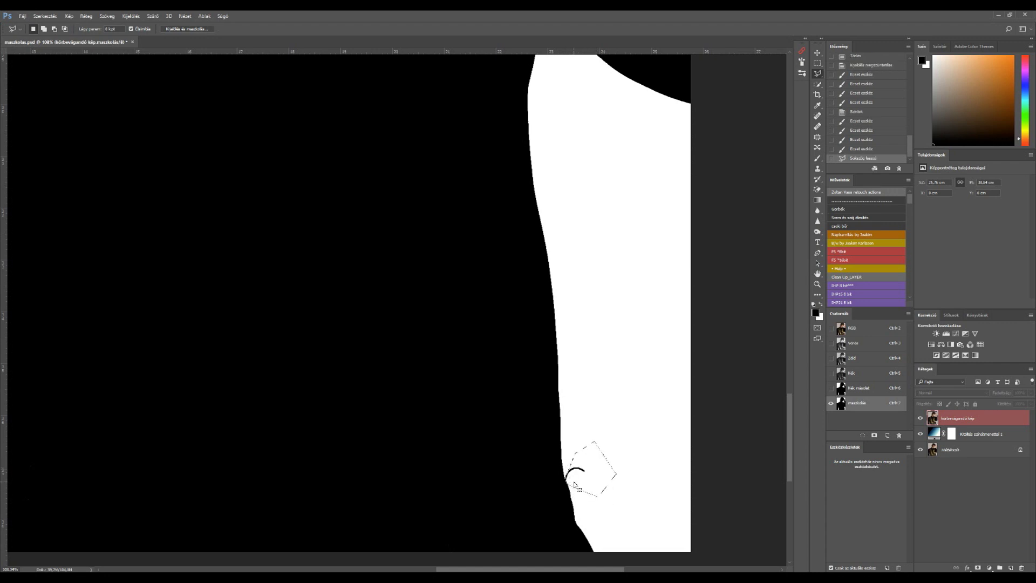
pyautogui.press('Delete')
pyautogui.rightClick(575, 484)
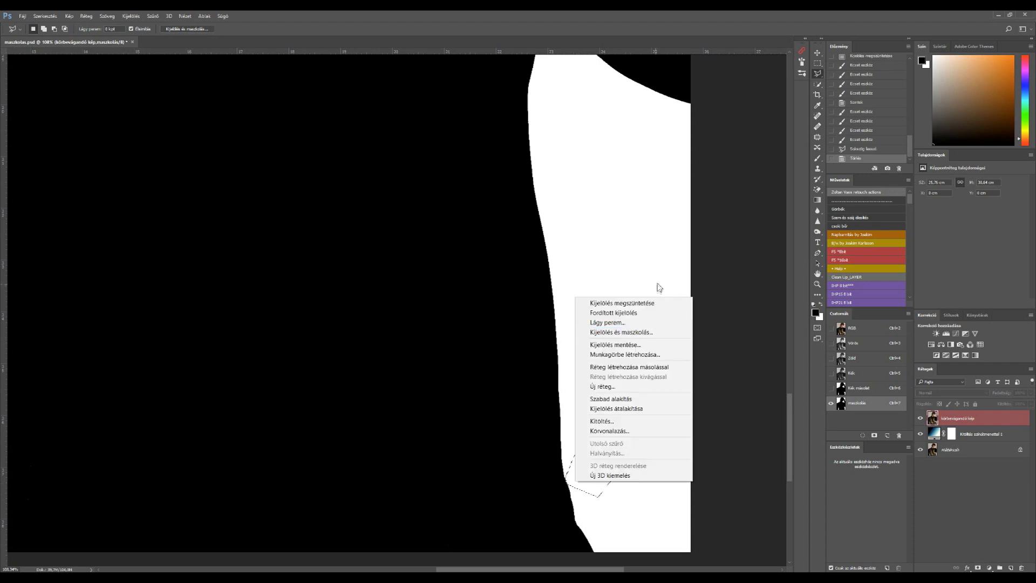
pyautogui.click(656, 300)
# Lasso the leftover dark mark along the torso edge, fill it white, and deselect.
pyautogui.scroll(4, 572, 483)
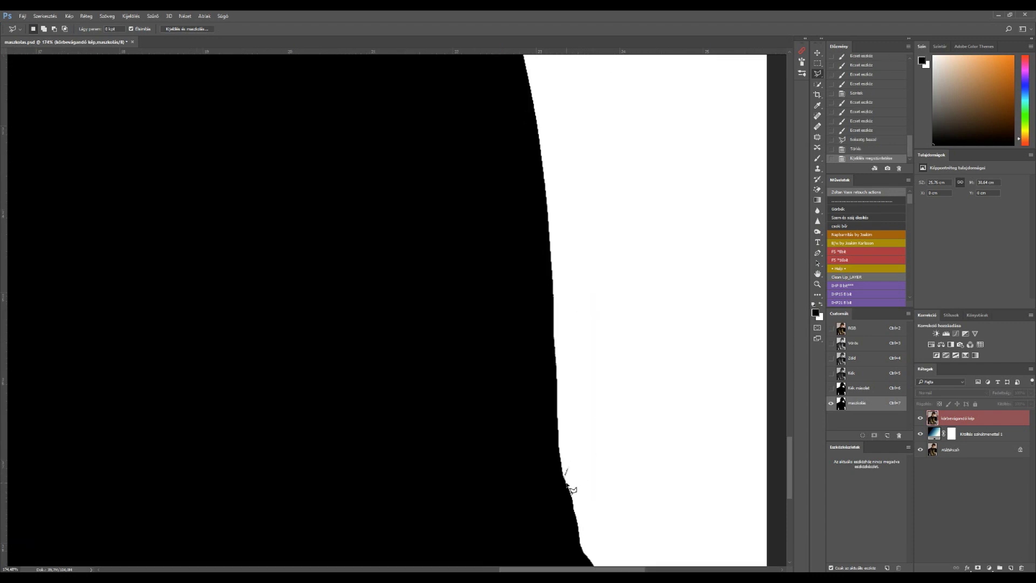
pyautogui.click(564, 475)
pyautogui.click(566, 449)
pyautogui.click(581, 424)
pyautogui.click(609, 473)
pyautogui.click(603, 492)
pyautogui.doubleClick(580, 492)
pyautogui.press('Delete')
pyautogui.rightClick(578, 452)
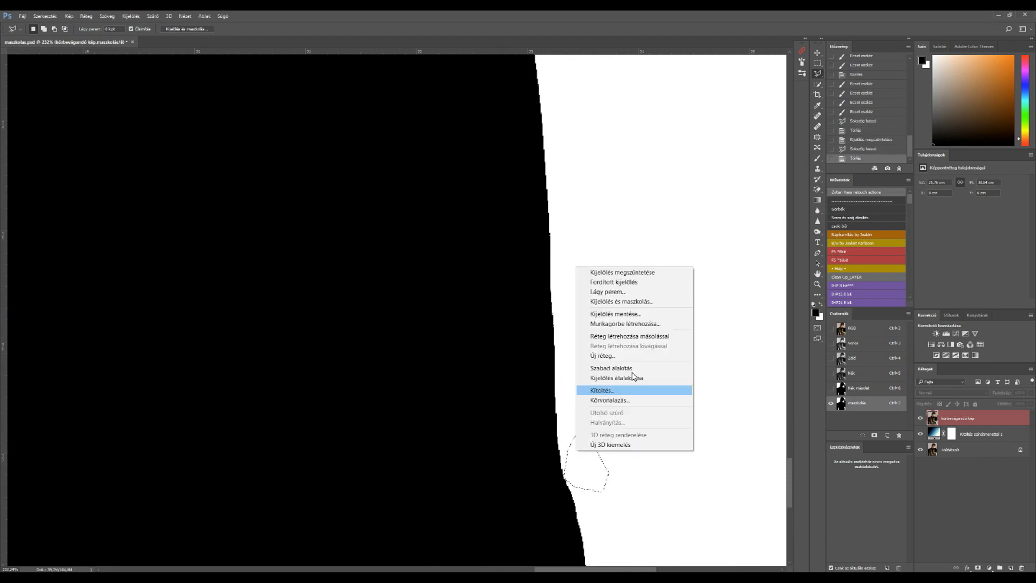
pyautogui.click(647, 273)
pyautogui.scroll(-3, 471, 446)
pyautogui.scroll(-2, 501, 445)
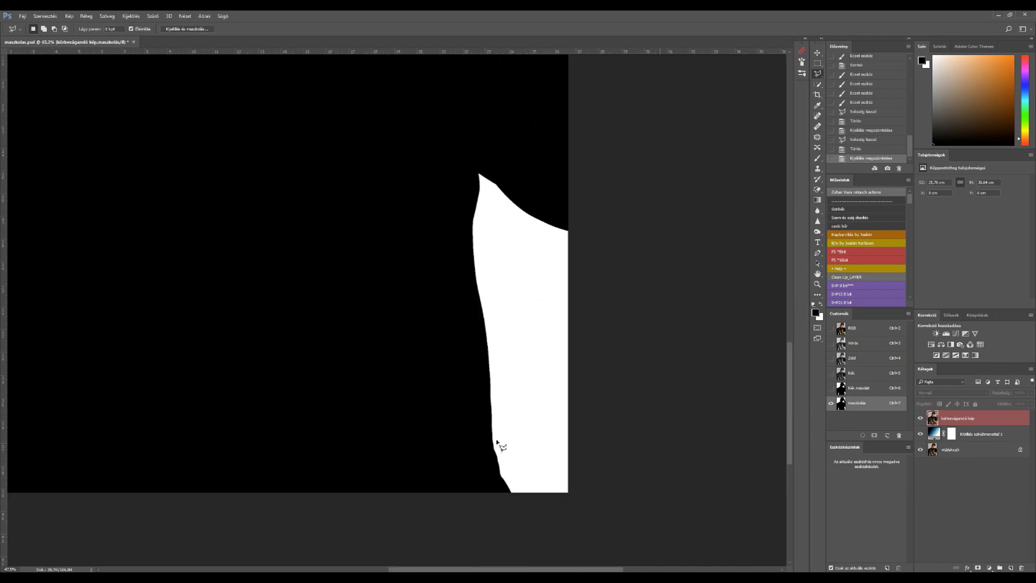
pyautogui.scroll(-2, 499, 445)
pyautogui.click(817, 53)
pyautogui.scroll(-2, 458, 370)
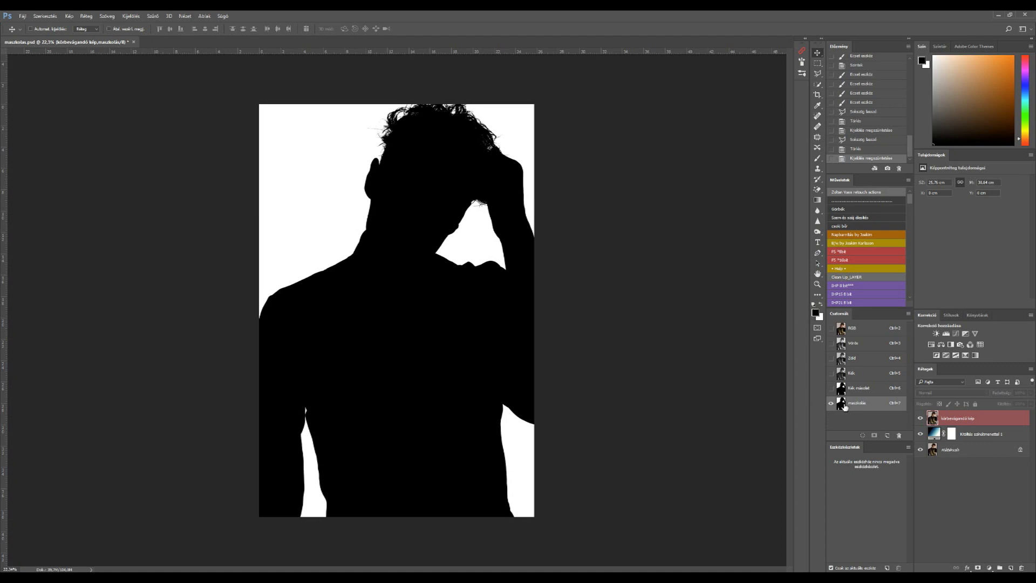
# Ctrl+click the maszkolás channel thumbnail to load it as a selection, zooming to check.
pyautogui.keyDown('ctrl'); pyautogui.click(844, 409); pyautogui.keyUp('ctrl')
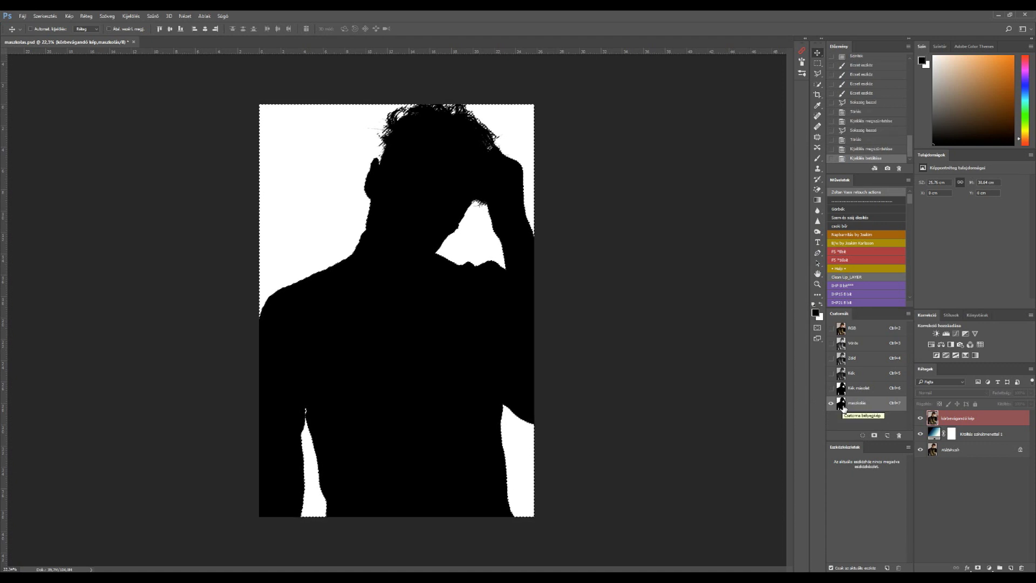
pyautogui.scroll(3, 391, 216)
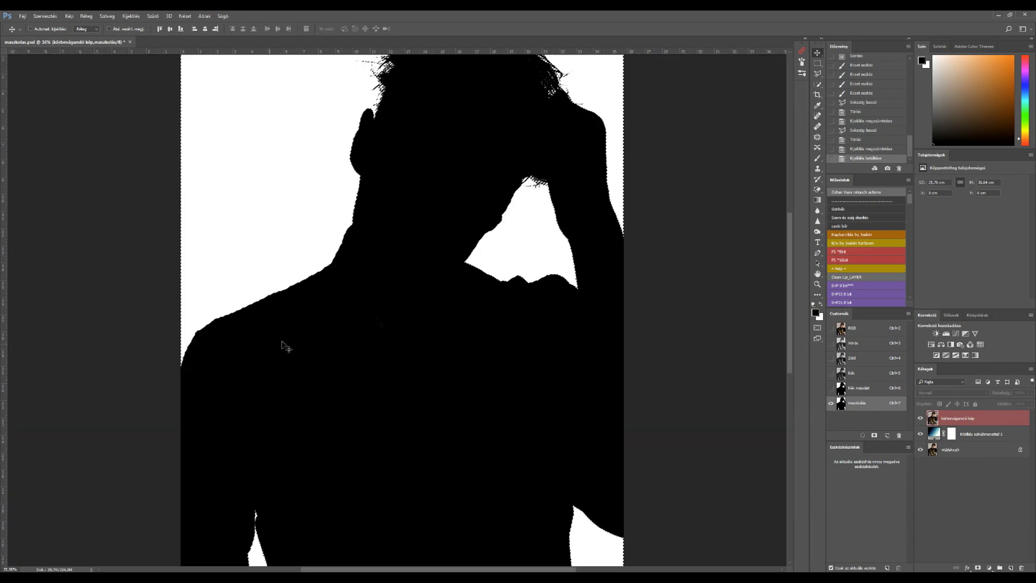
pyautogui.scroll(-3, 407, 346)
pyautogui.scroll(2, 410, 324)
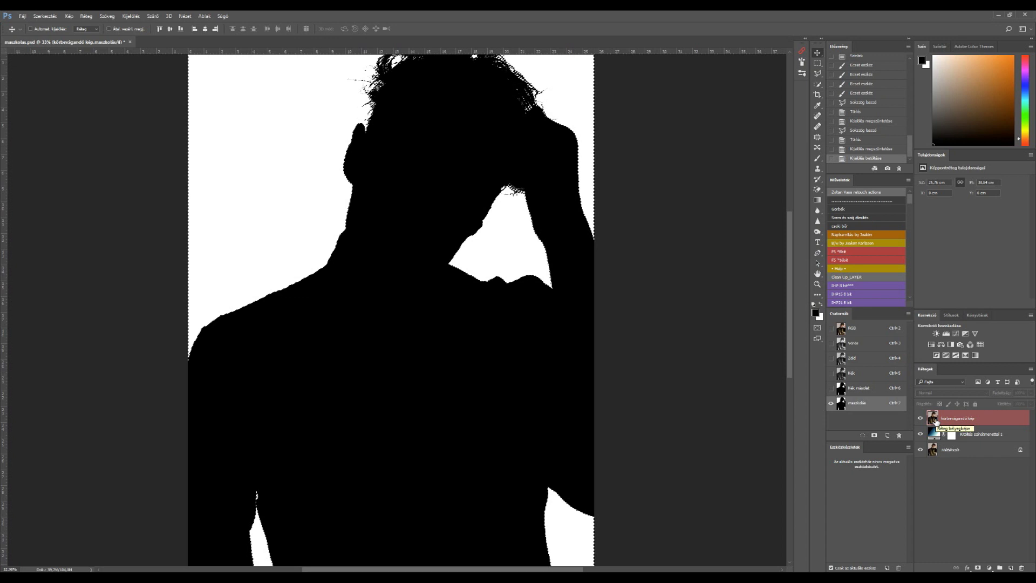
# Return to the full-colour körbevágandó kép layer, keeping the selection, and pick the Rectangular Marquee Tool.
pyautogui.click(936, 421)
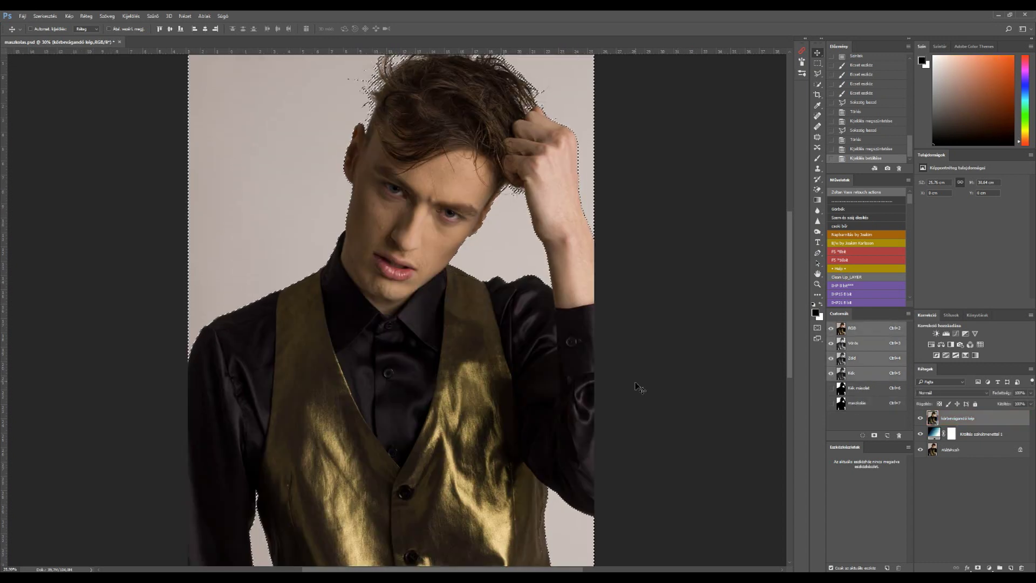
pyautogui.scroll(-2, 436, 108)
pyautogui.scroll(1, 436, 108)
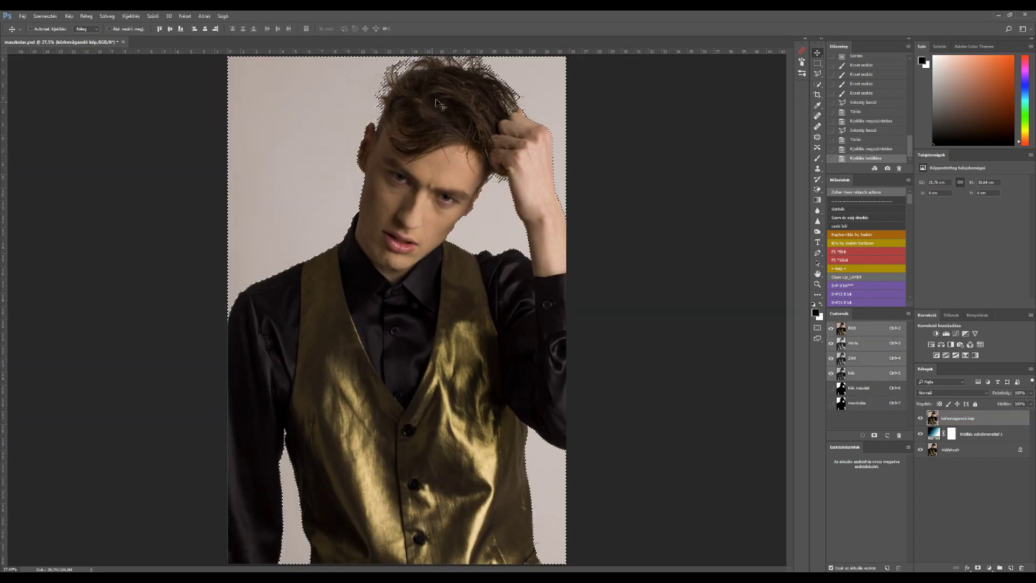
pyautogui.rightClick(355, 101)
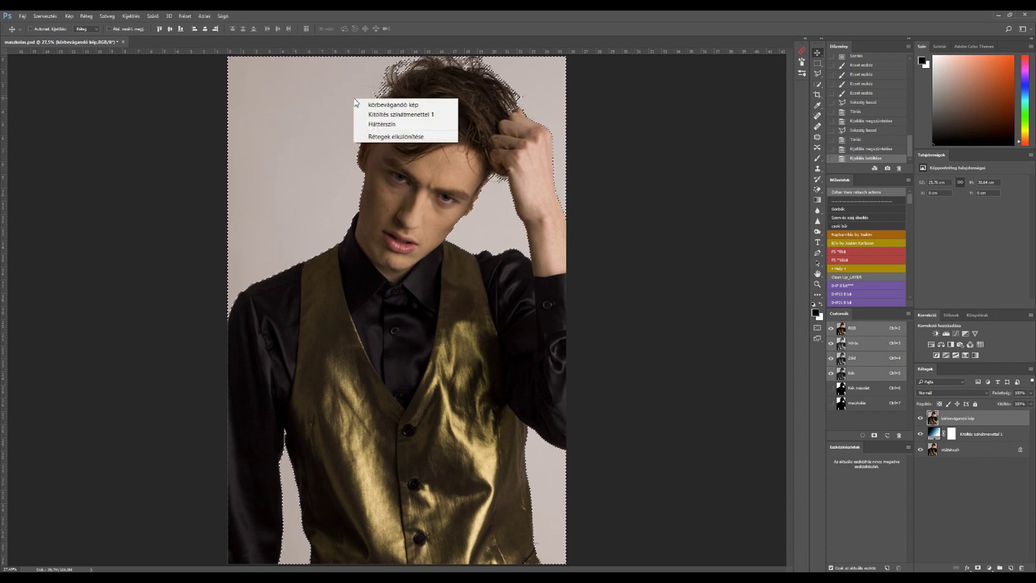
pyautogui.click(575, 15)
pyautogui.click(818, 63)
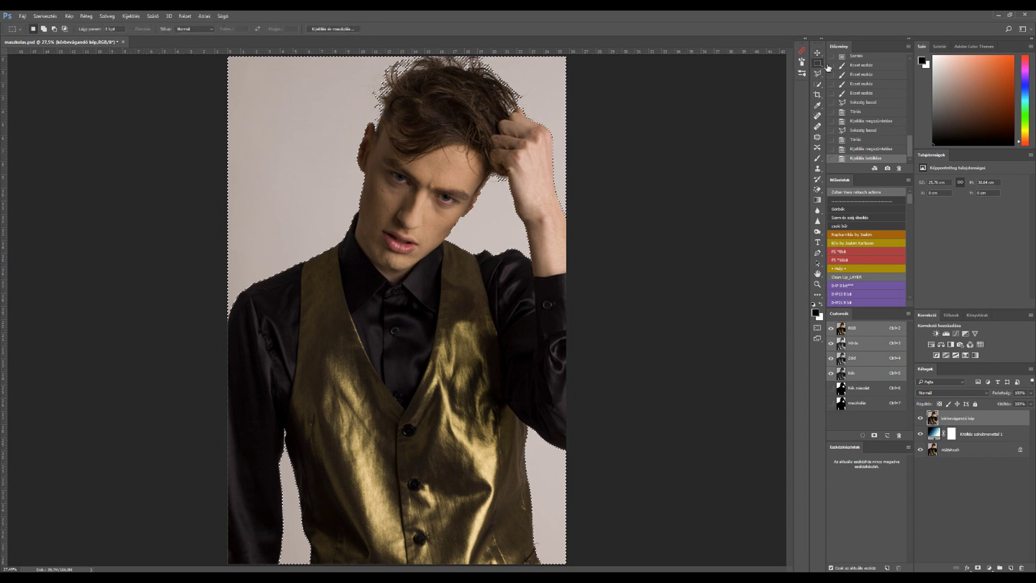
pyautogui.rightClick(817, 65)
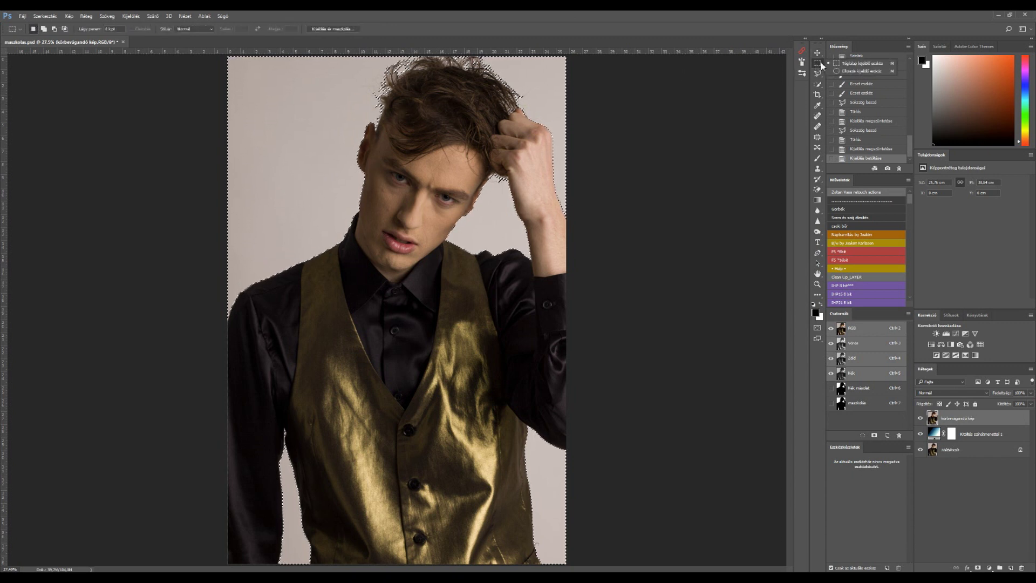
# Invert the selection onto the model and add a layer mask, revealing the blue gradient behind him.
pyautogui.click(686, 34)
pyautogui.rightClick(338, 131)
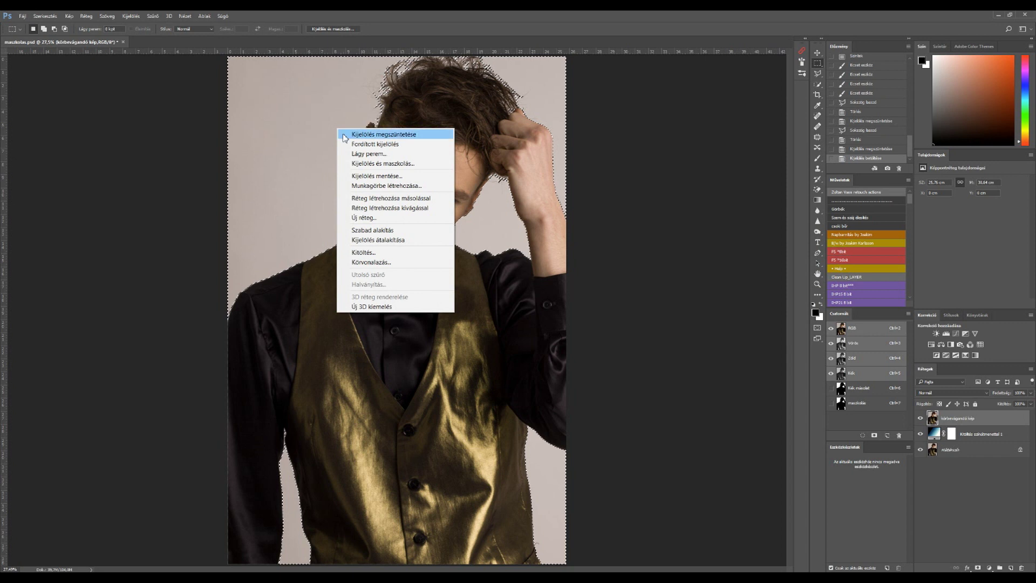
pyautogui.click(349, 144)
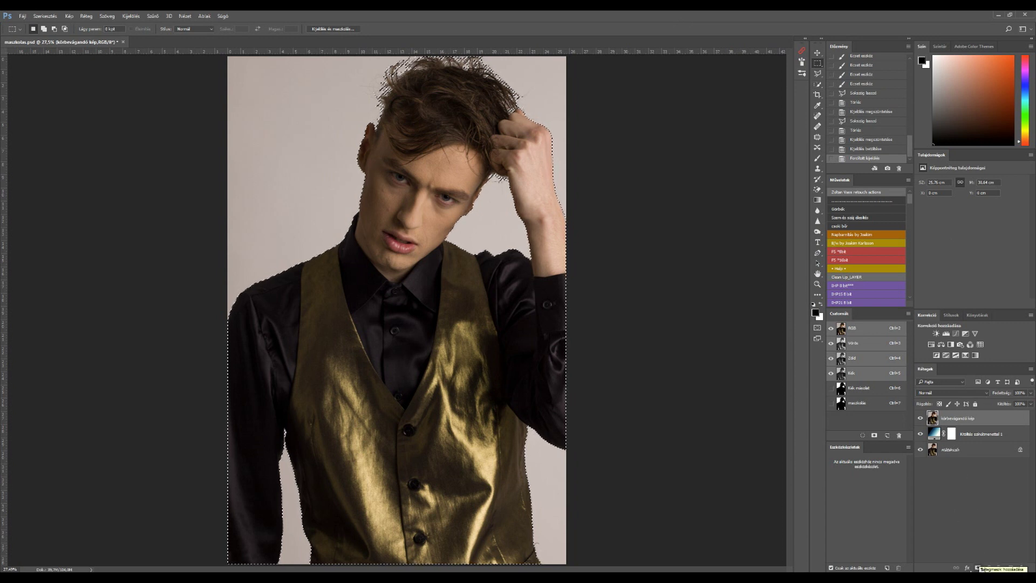
pyautogui.click(978, 567)
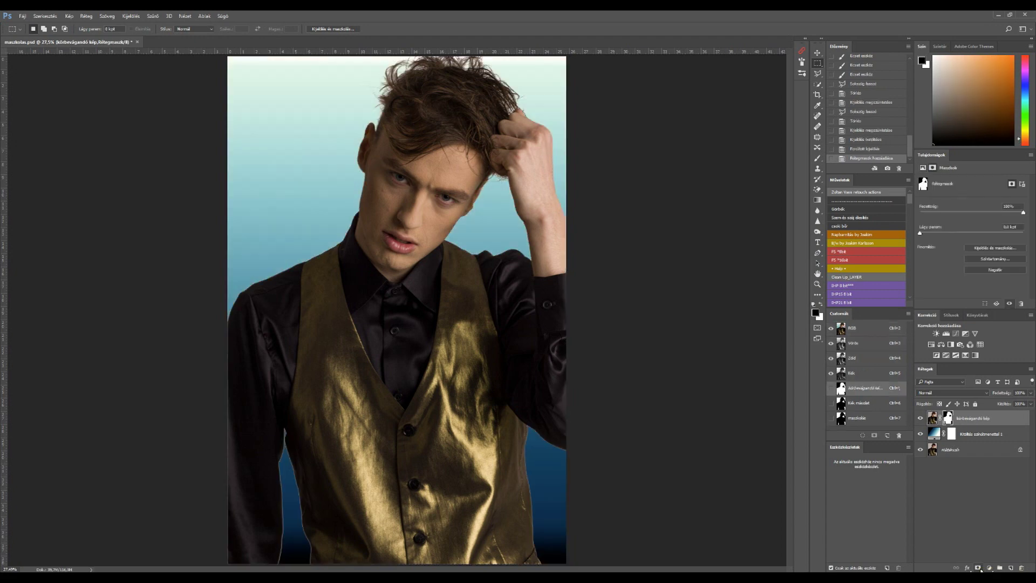
pyautogui.hotkey('ctrl', '-')
pyautogui.hotkey('ctrl', '-')
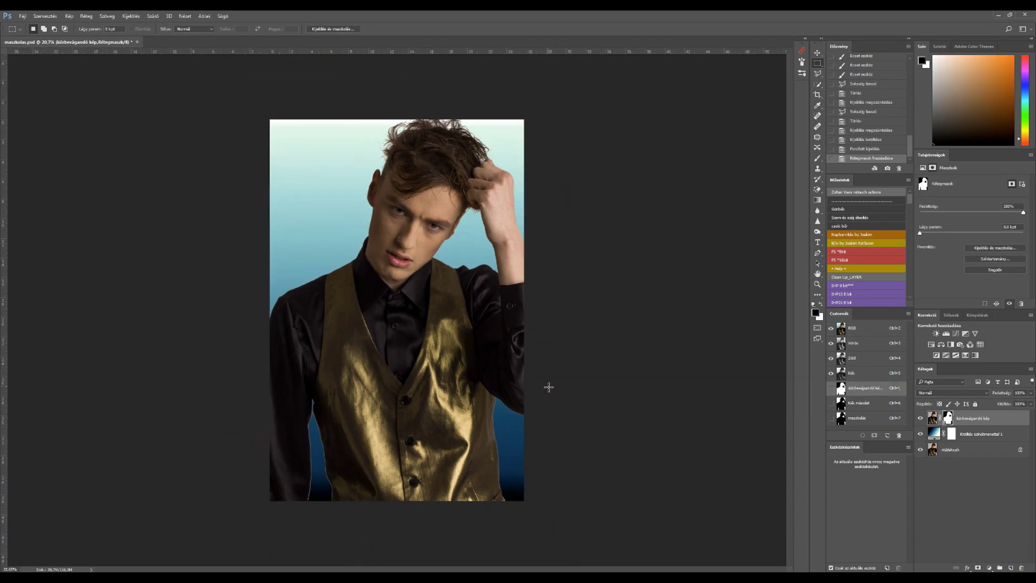
pyautogui.scroll(2, 446, 117)
pyautogui.scroll(2, 446, 117)
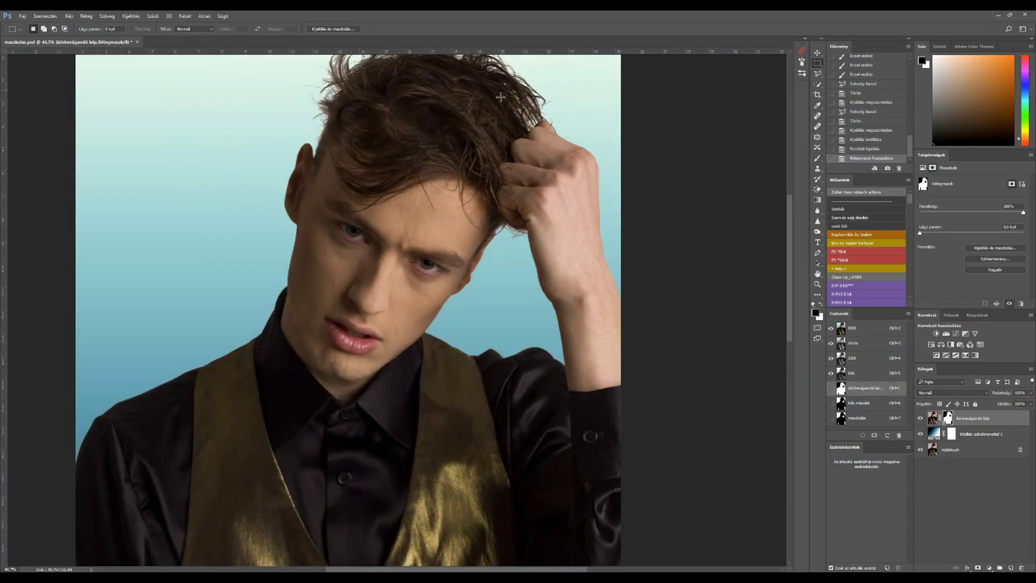
pyautogui.scroll(2, 485, 129)
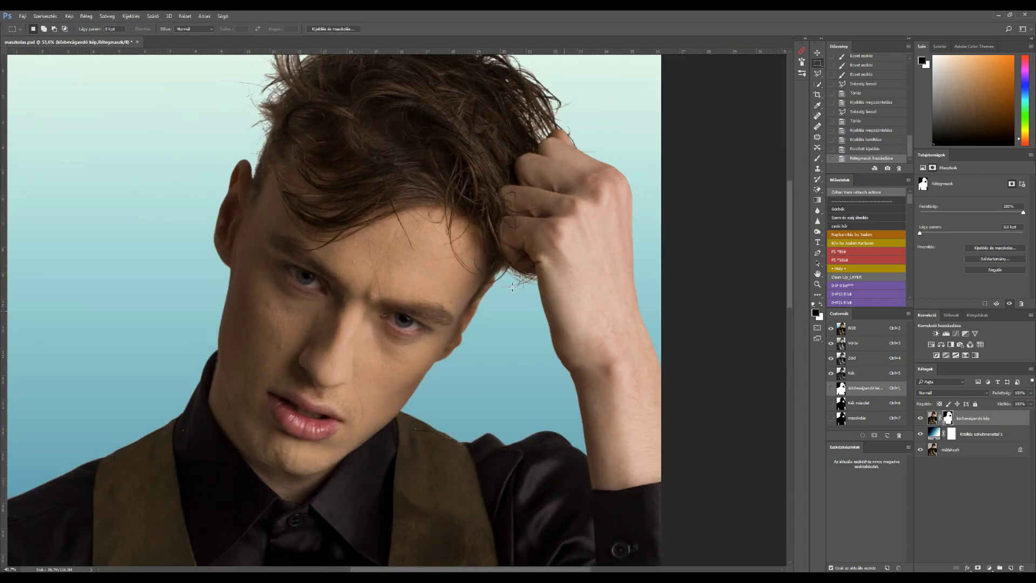
pyautogui.scroll(-5, 512, 286)
pyautogui.scroll(3, 501, 469)
pyautogui.scroll(3, 550, 507)
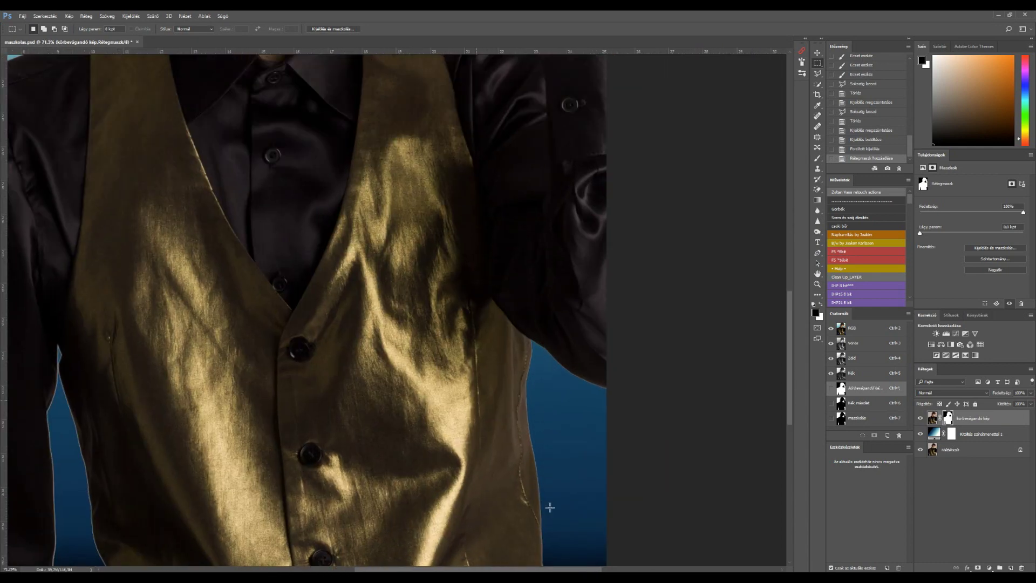
pyautogui.scroll(2, 549, 507)
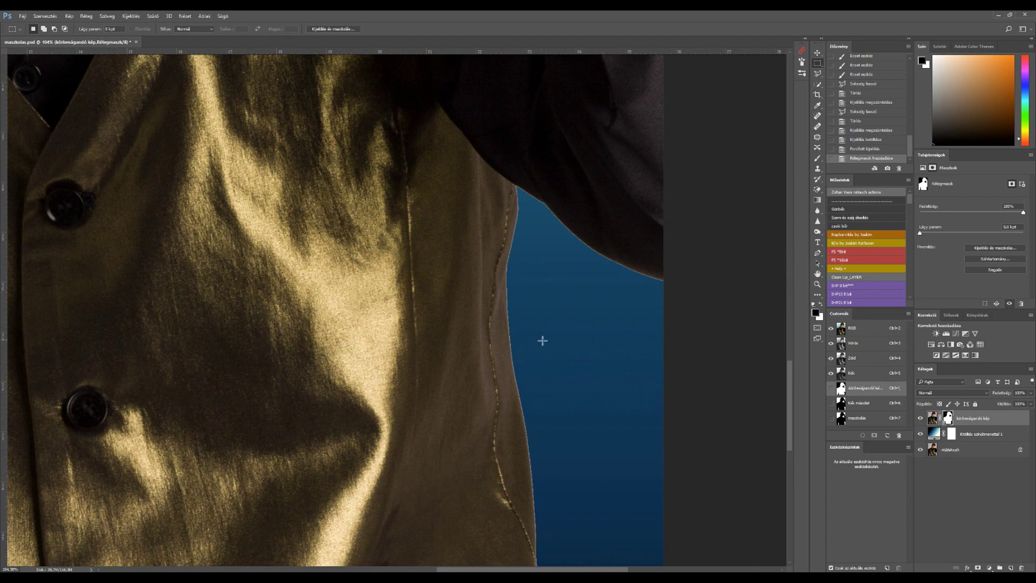
pyautogui.scroll(-1, 541, 340)
pyautogui.scroll(-3, 541, 339)
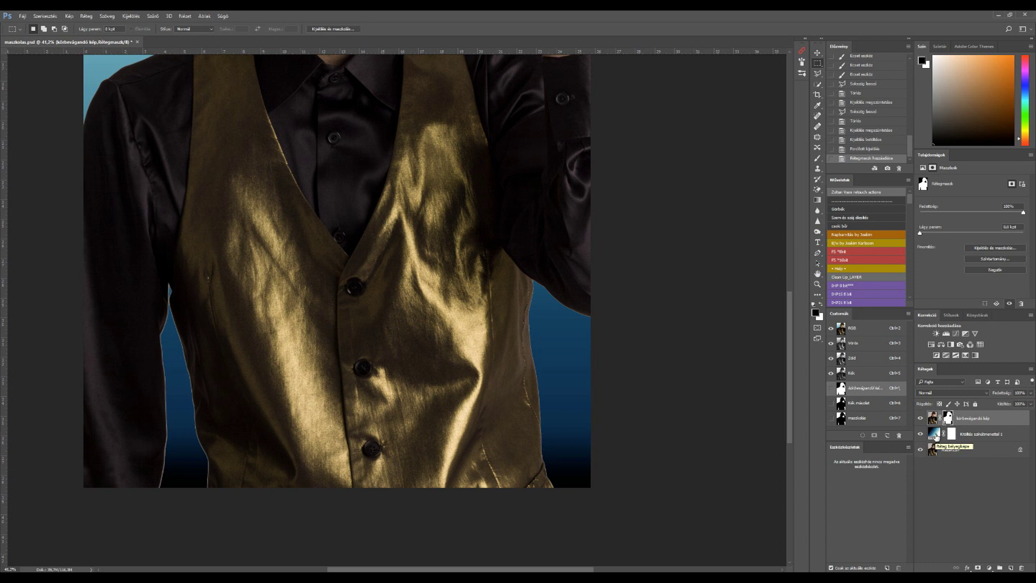
pyautogui.click(935, 435)
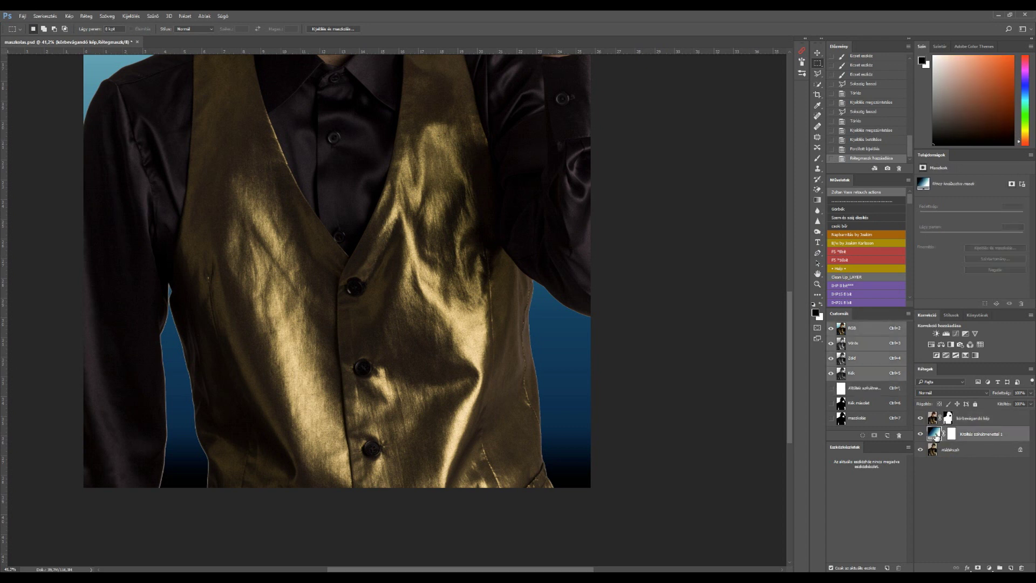
# Add a white (#ffffff) Solid Color fill layer behind the model, then briefly hide it to compare.
pyautogui.click(990, 568)
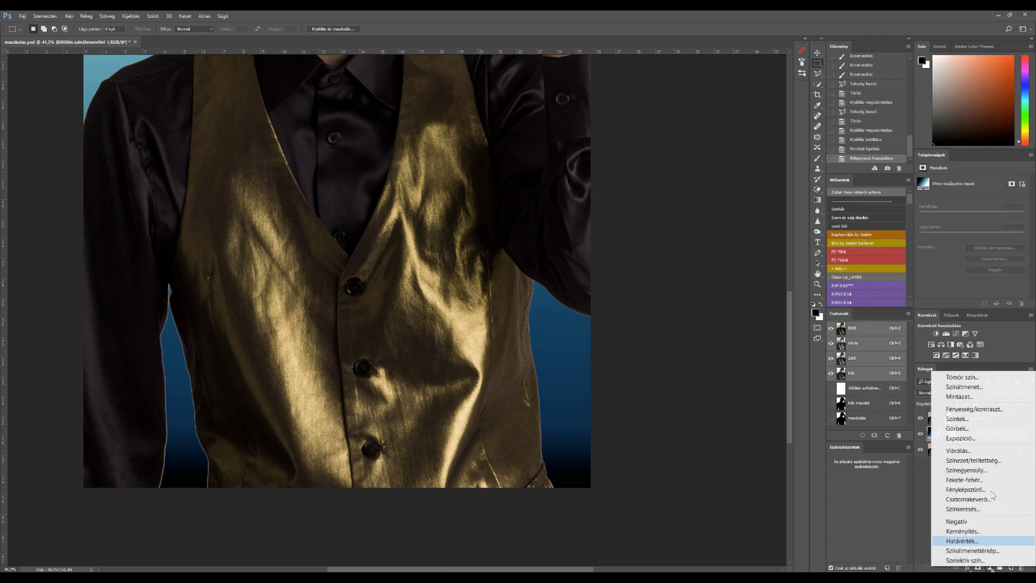
pyautogui.click(993, 381)
pyautogui.click(508, 175)
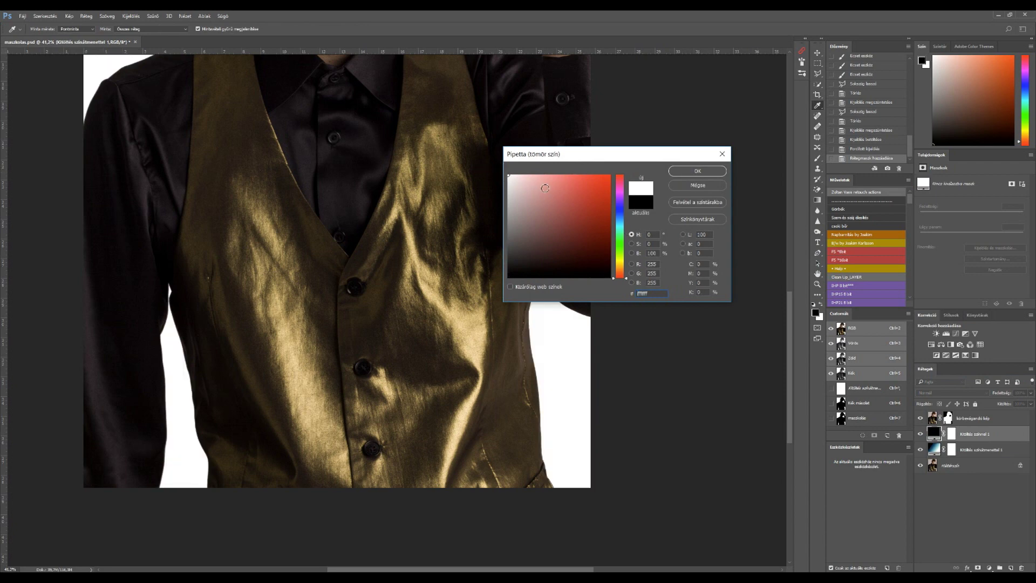
pyautogui.click(697, 171)
pyautogui.scroll(-3, 527, 395)
pyautogui.scroll(-1, 527, 396)
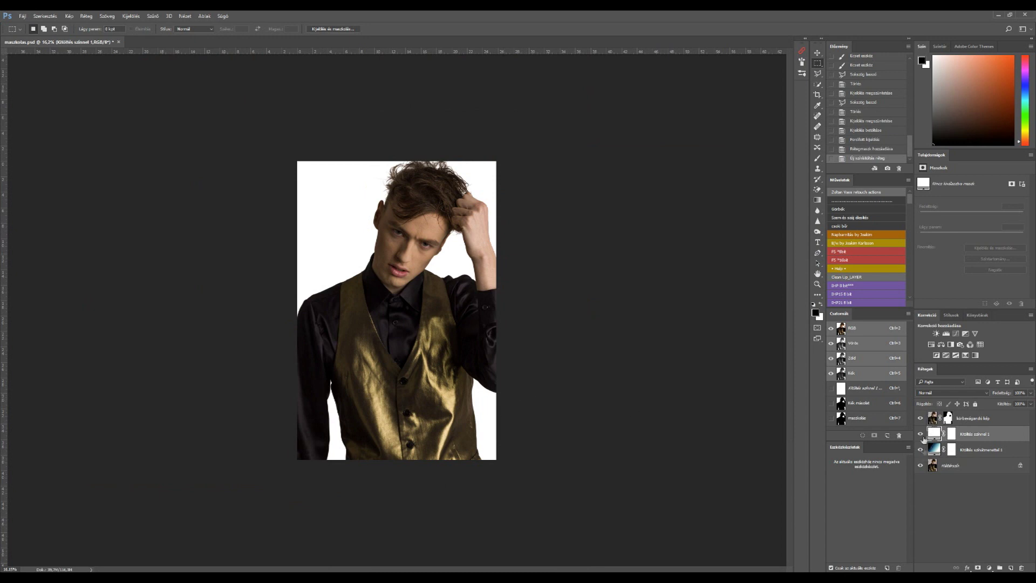
pyautogui.click(921, 435)
pyautogui.scroll(2, 397, 315)
pyautogui.scroll(1, 397, 315)
pyautogui.scroll(1, 397, 315)
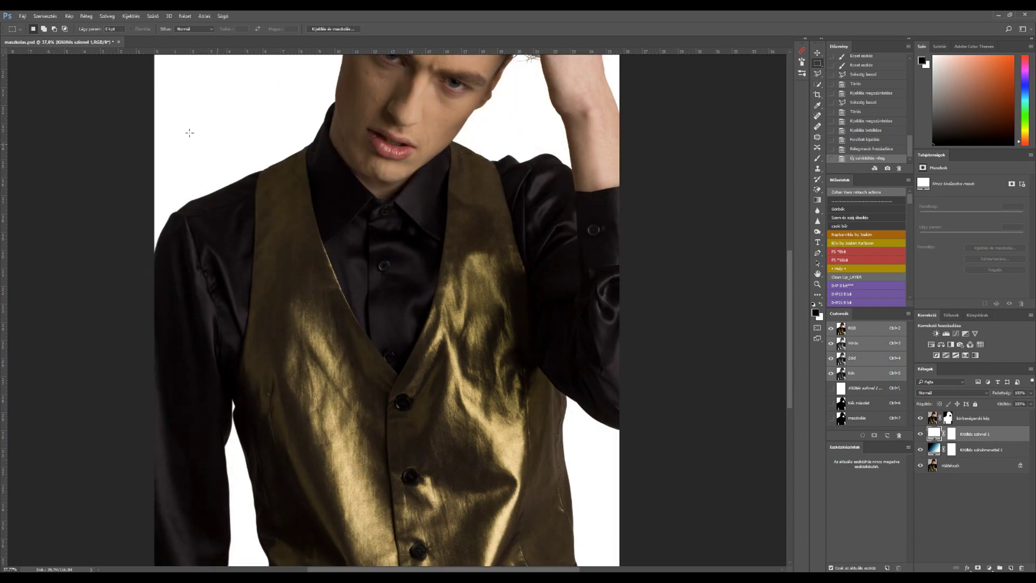
pyautogui.click(131, 16)
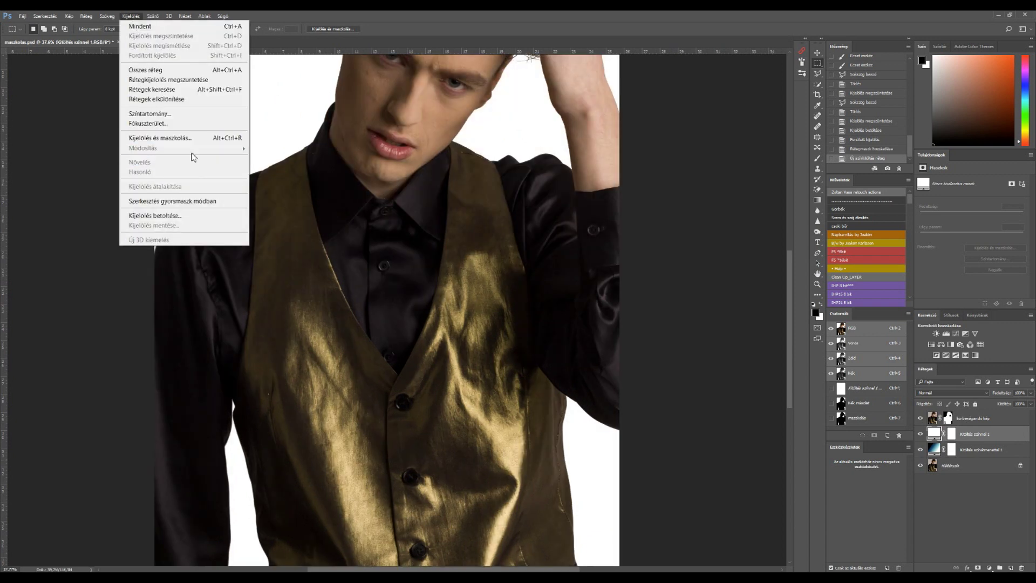
pyautogui.click(535, 15)
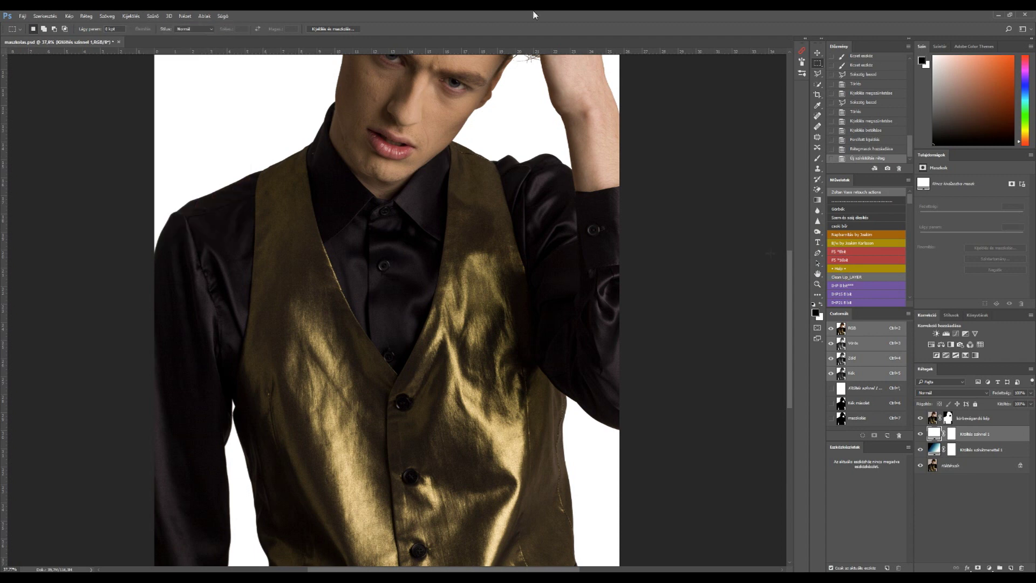
pyautogui.hotkey('ctrl', '-')
pyautogui.keyDown('ctrl'); pyautogui.click(948, 418); pyautogui.keyUp('ctrl')
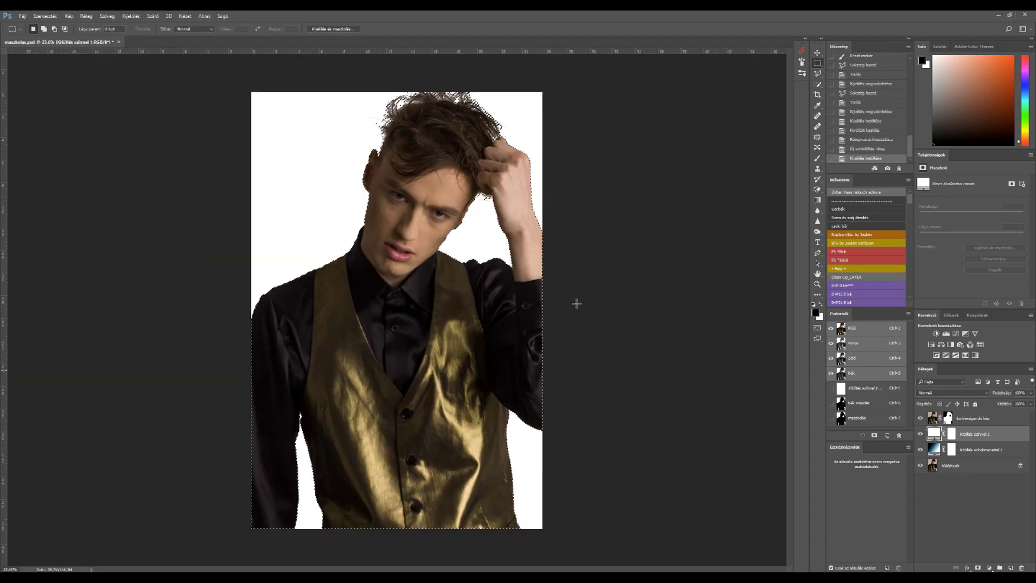
pyautogui.scroll(2, 585, 224)
pyautogui.scroll(-2, 643, 220)
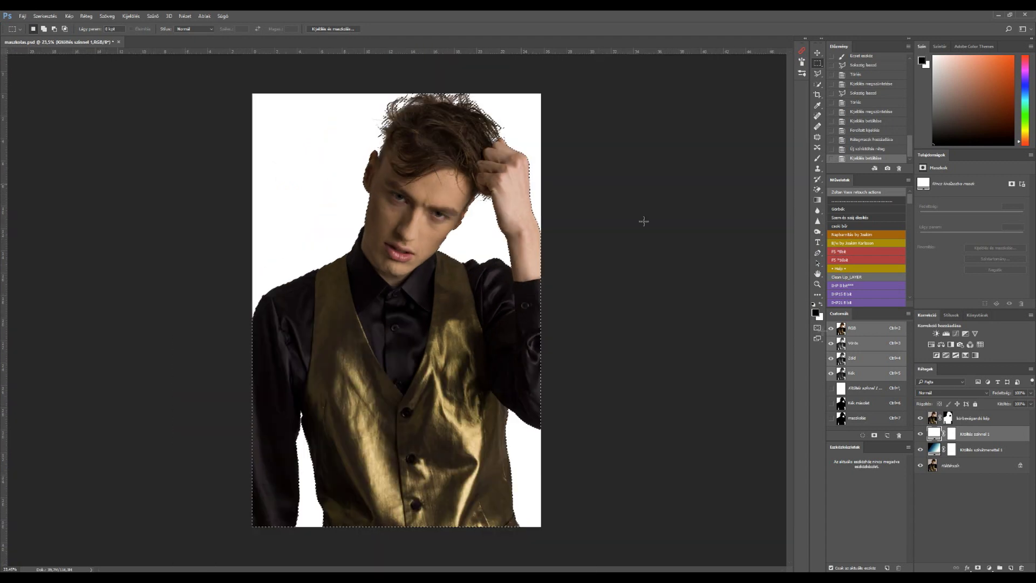
pyautogui.click(974, 418)
pyautogui.click(130, 15)
pyautogui.moveTo(183, 147)
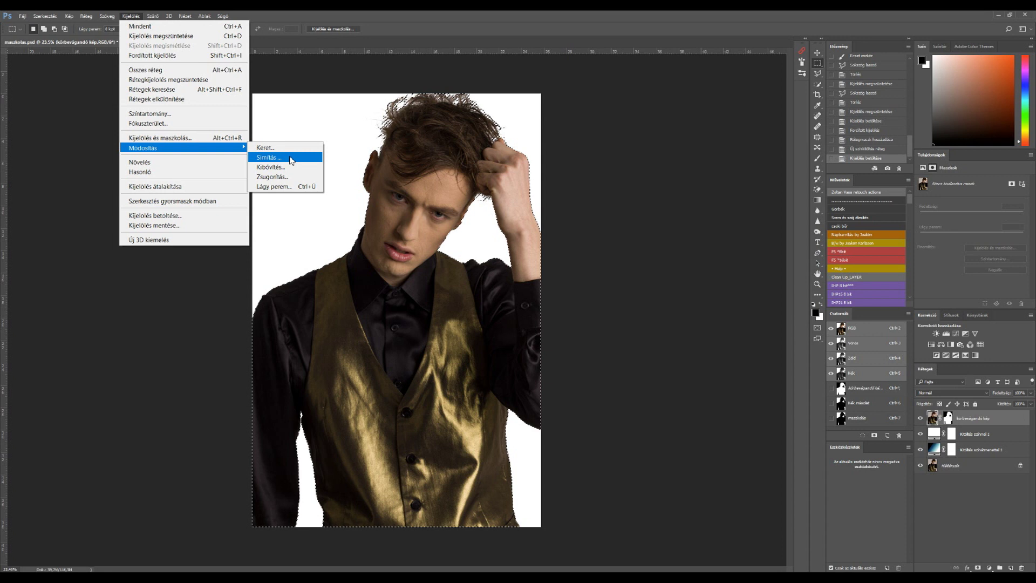
pyautogui.click(472, 15)
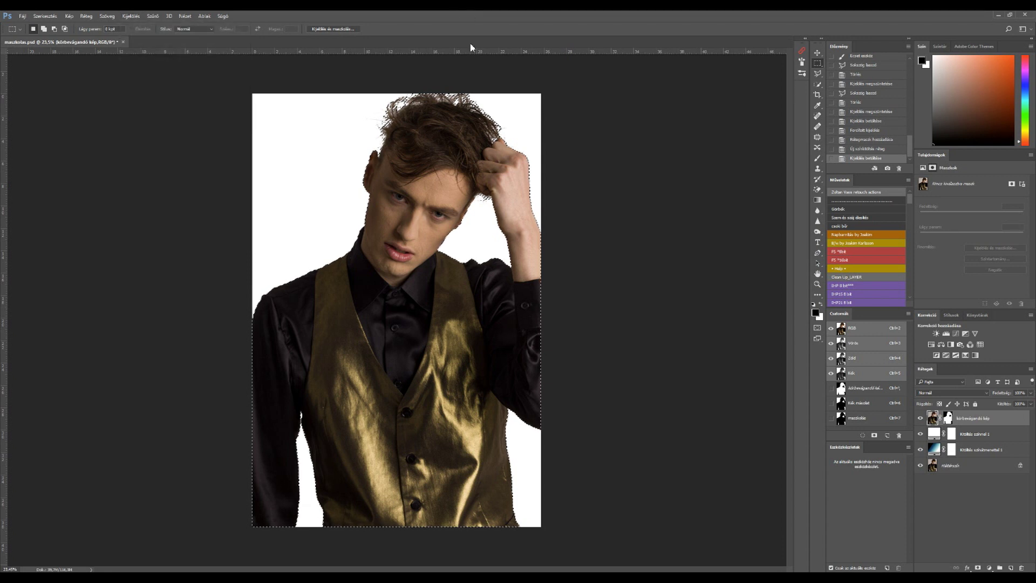
pyautogui.rightClick(468, 146)
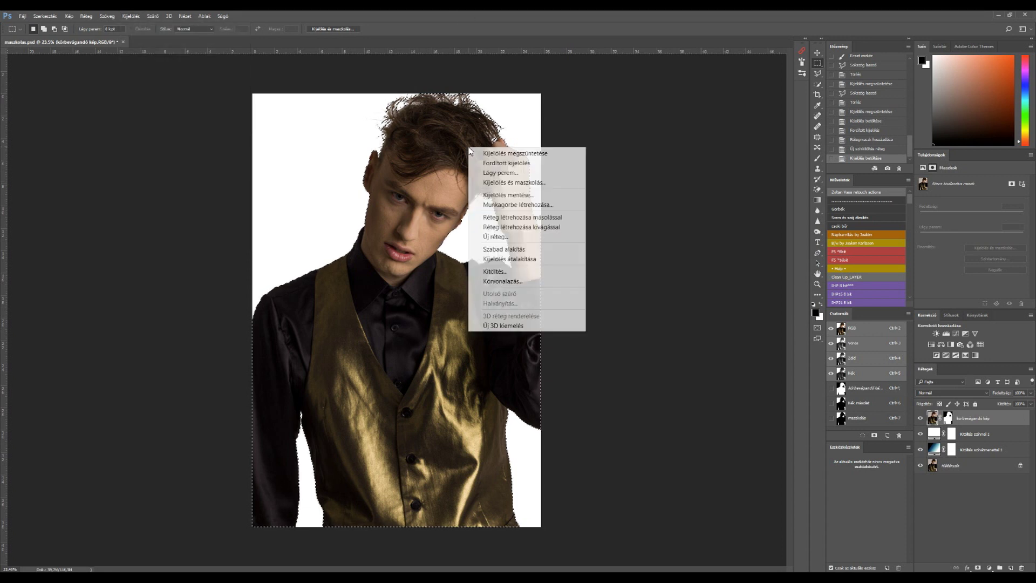
pyautogui.click(477, 153)
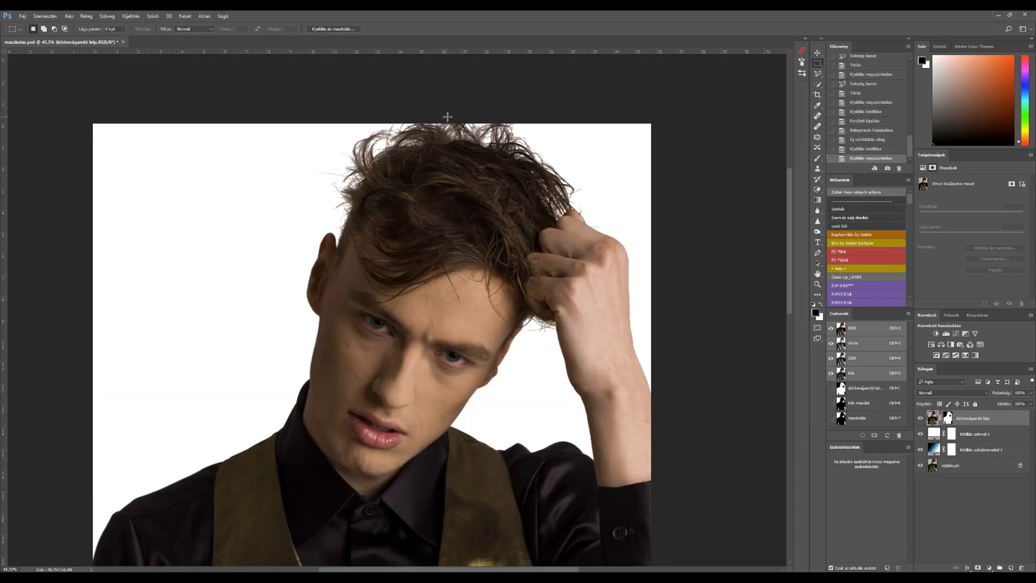
# Hide the gradient fill, white fill and Háttérszín layers so the model shows over transparency.
pyautogui.scroll(2, 446, 115)
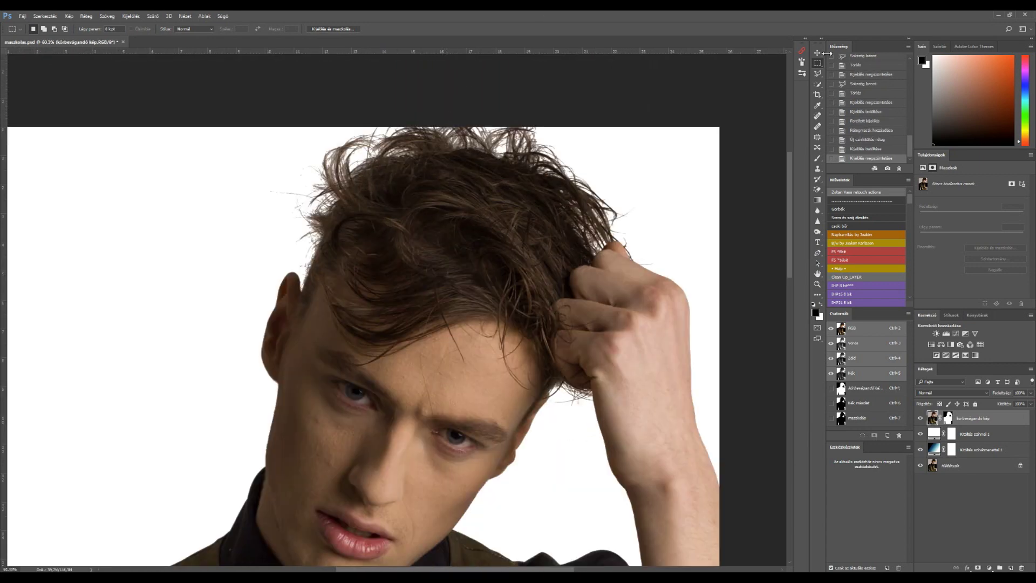
pyautogui.click(817, 53)
pyautogui.click(963, 452)
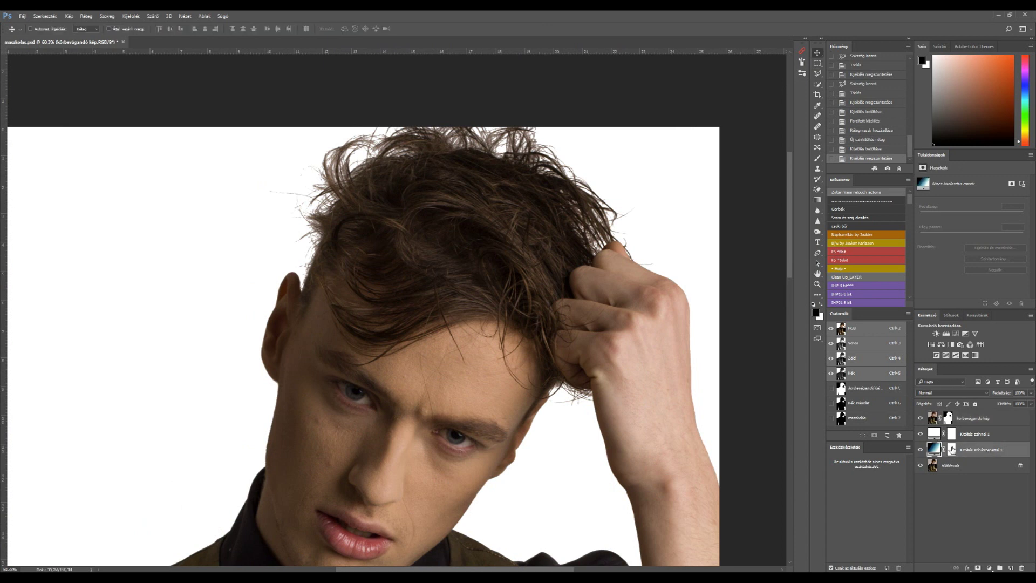
pyautogui.click(920, 449)
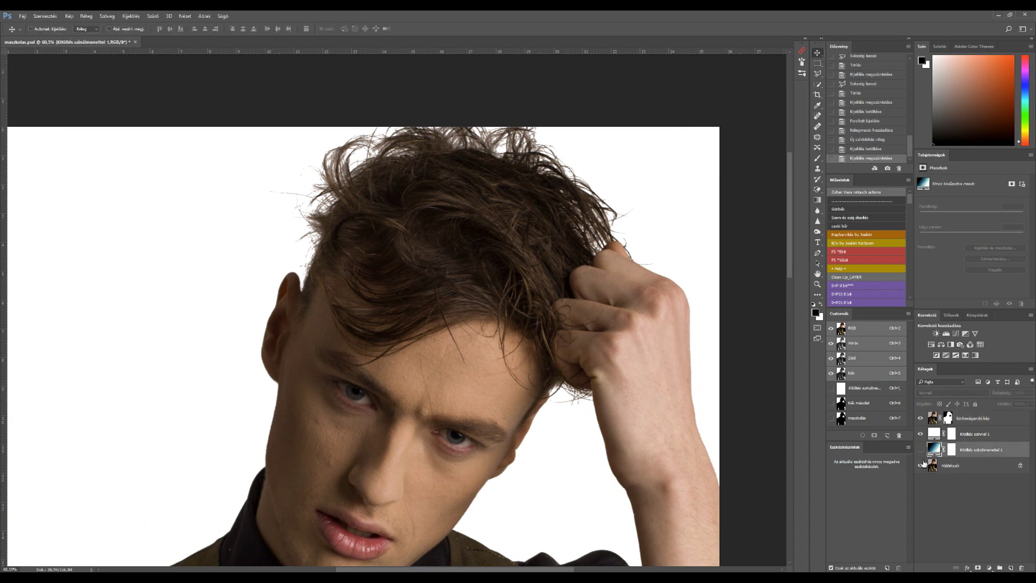
pyautogui.click(921, 434)
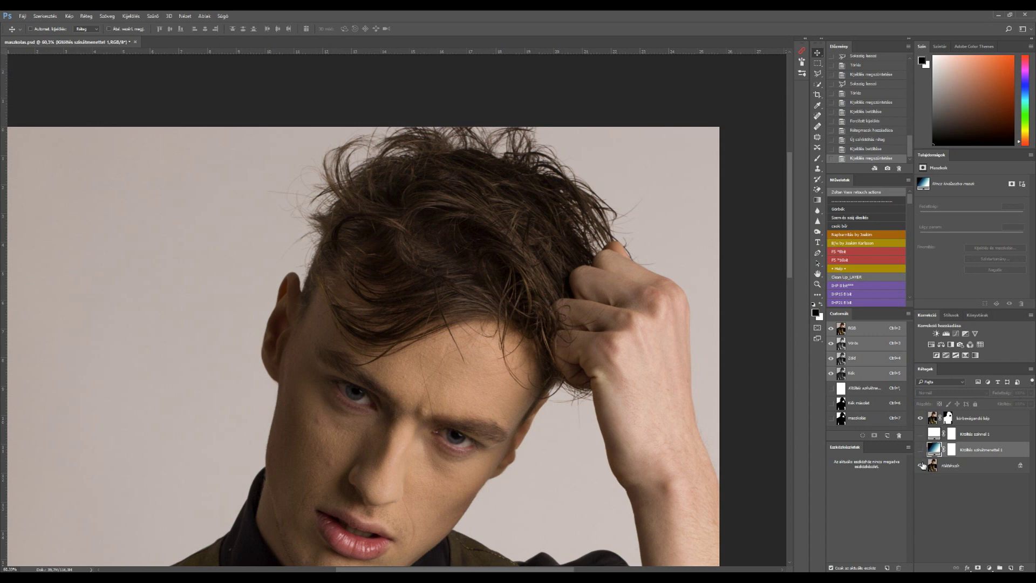
pyautogui.click(939, 467)
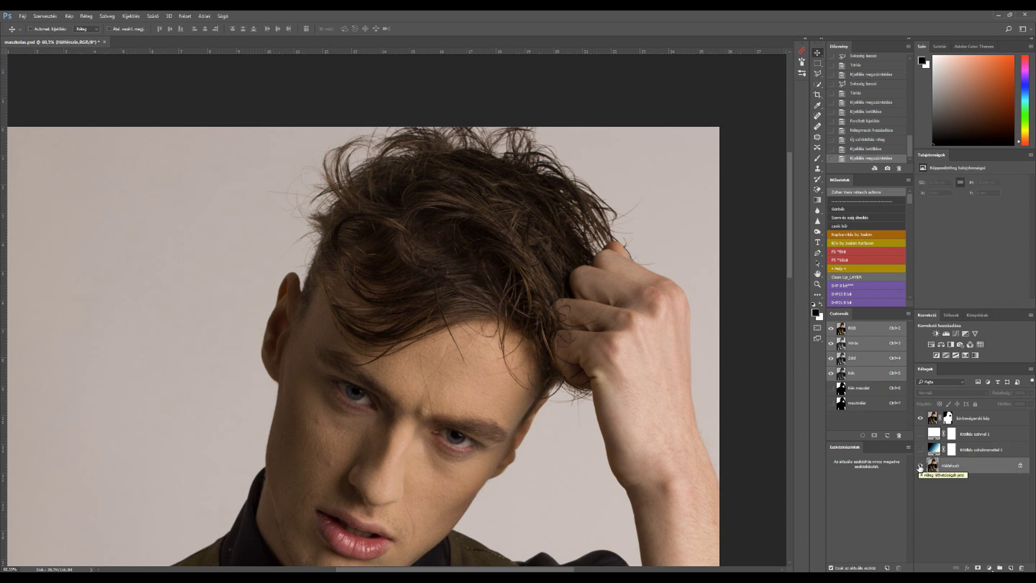
pyautogui.click(920, 466)
pyautogui.click(920, 466)
pyautogui.click(920, 466)
pyautogui.scroll(5, 431, 141)
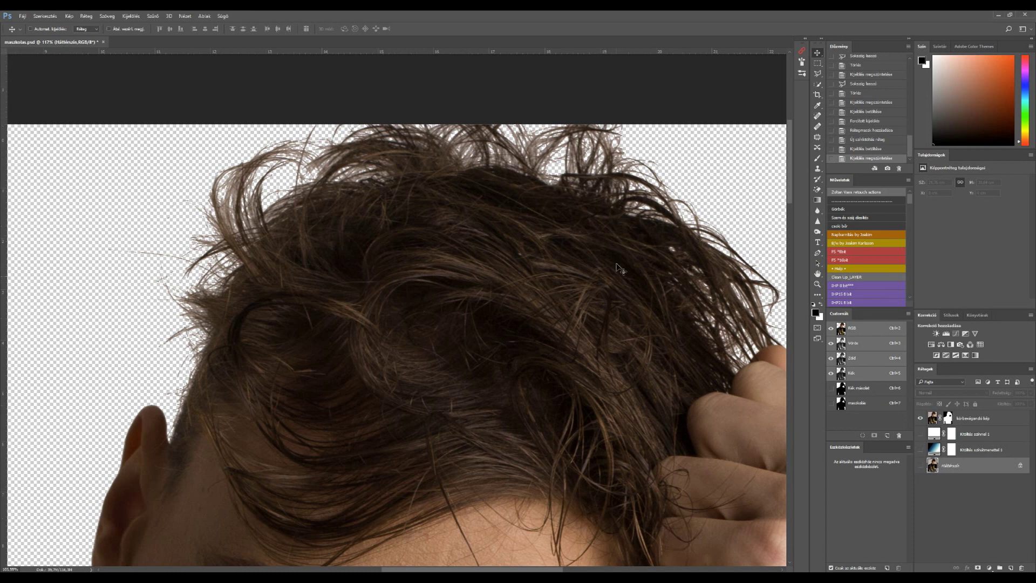
pyautogui.scroll(-1, 655, 199)
pyautogui.scroll(1, 654, 208)
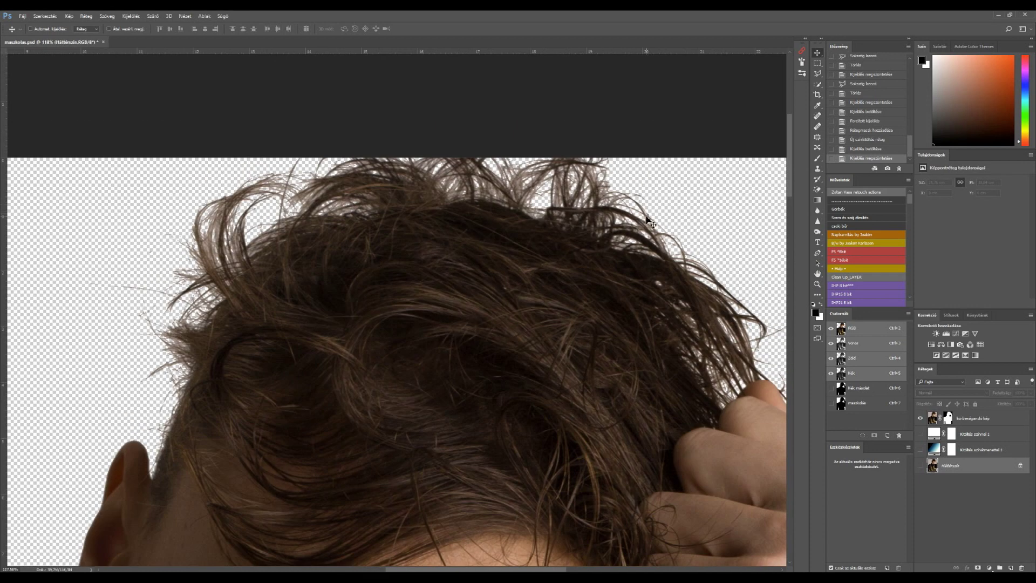
pyautogui.scroll(3, 628, 245)
pyautogui.scroll(2, 627, 246)
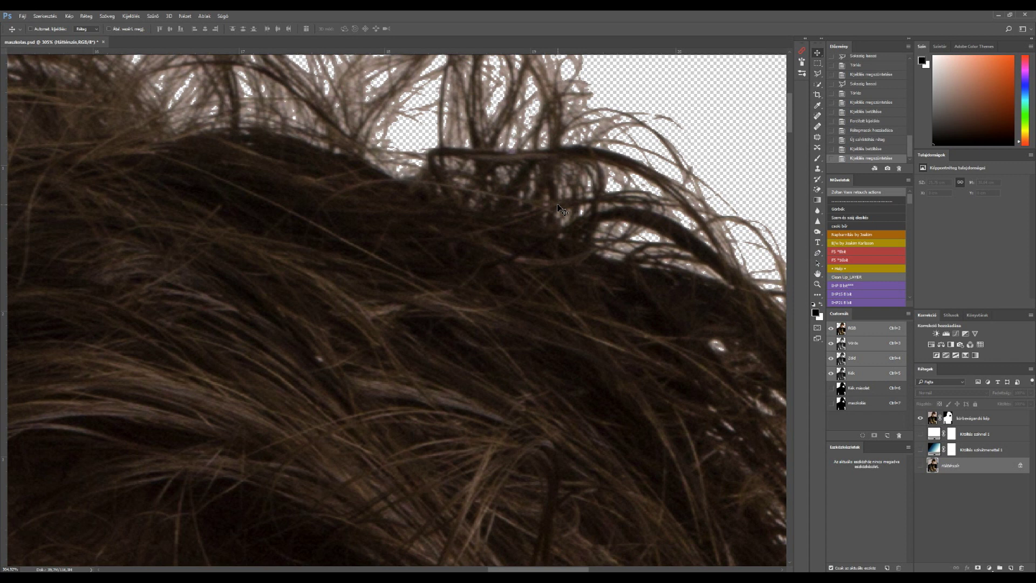
pyautogui.scroll(-3, 304, 164)
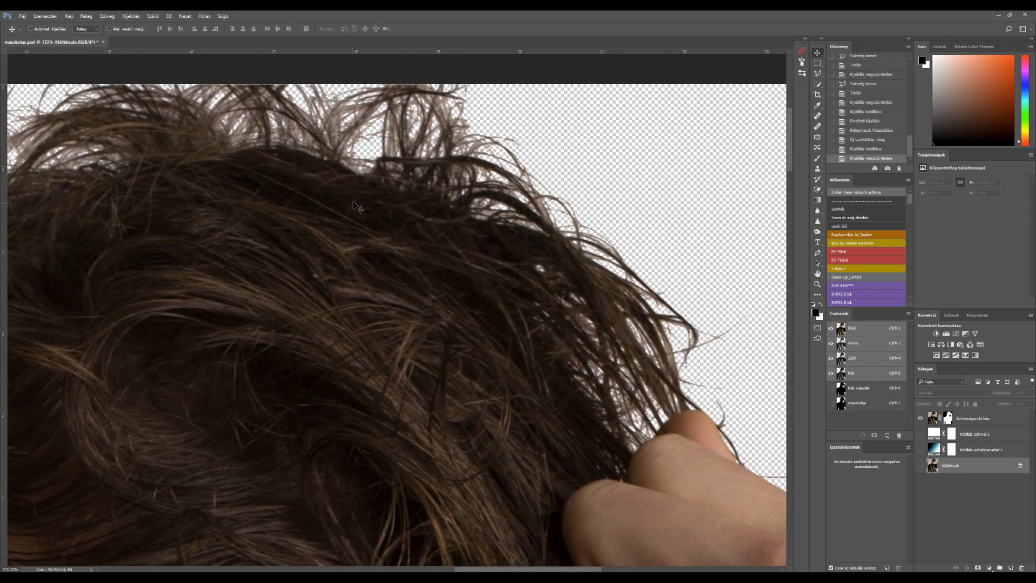
pyautogui.scroll(-1, 381, 193)
pyautogui.scroll(-1, 394, 198)
pyautogui.scroll(-1, 403, 196)
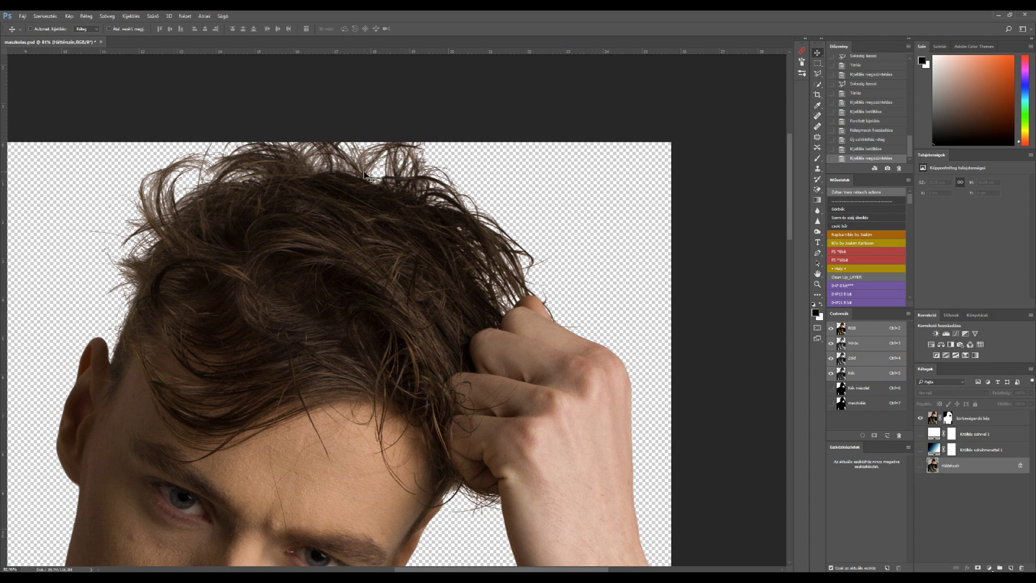
pyautogui.scroll(-2, 372, 183)
pyautogui.scroll(-1, 372, 183)
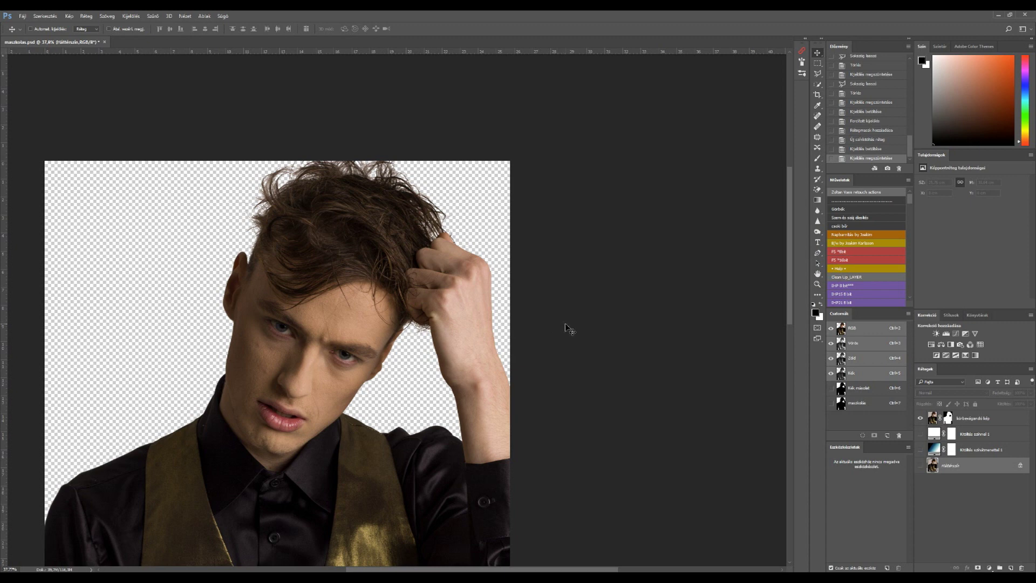
pyautogui.hotkey('ctrl', '0')
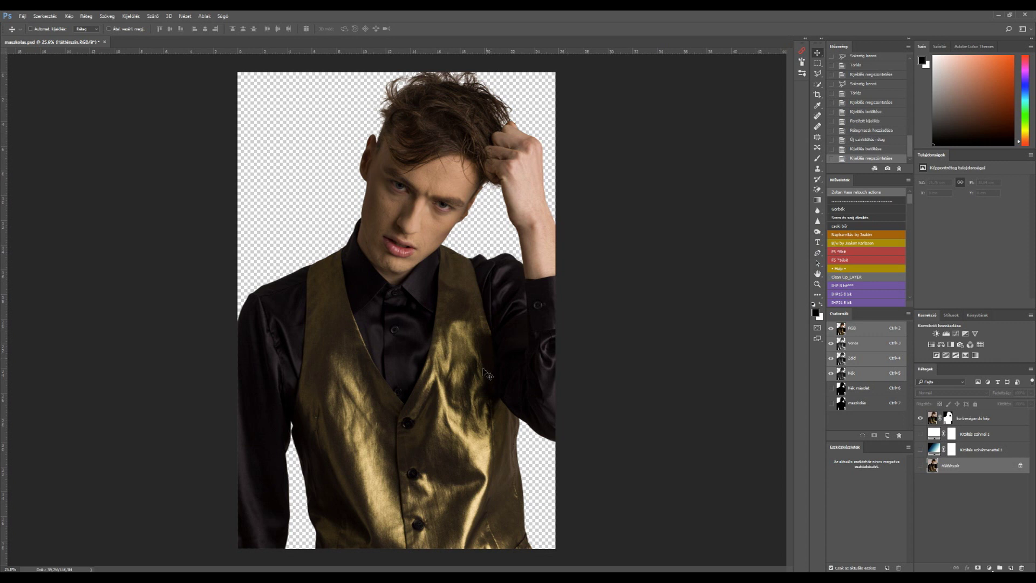
pyautogui.scroll(-2, 489, 372)
pyautogui.scroll(2, 431, 146)
pyautogui.scroll(2, 430, 126)
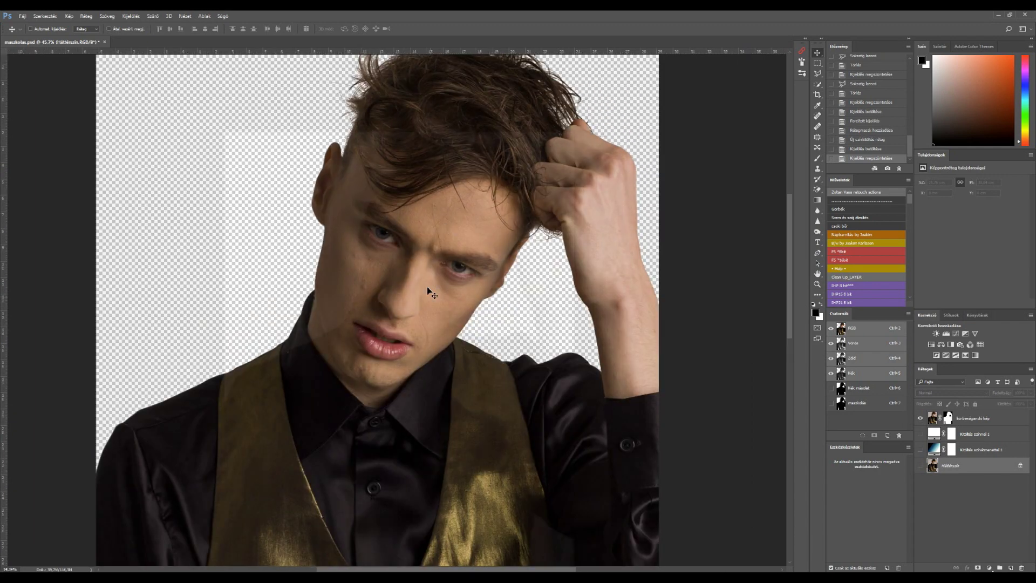
pyautogui.scroll(1, 430, 127)
pyautogui.scroll(2, 432, 135)
pyautogui.scroll(1, 432, 140)
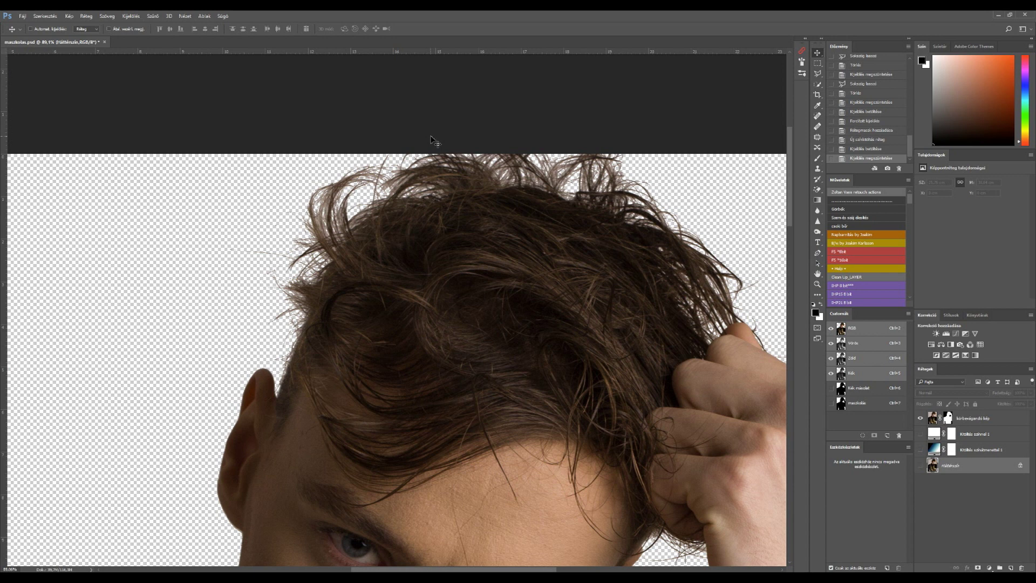
pyautogui.scroll(-5, 433, 142)
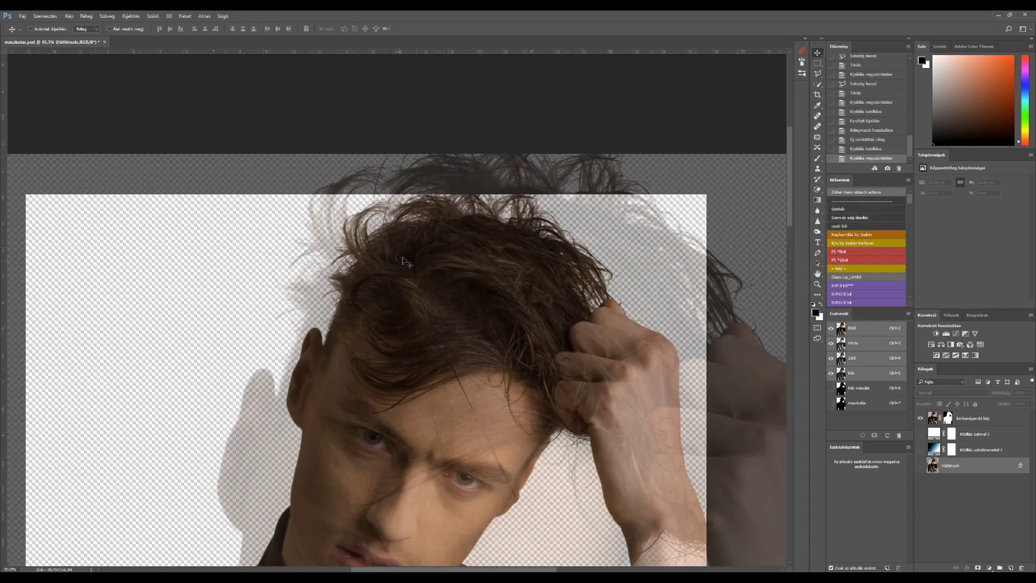